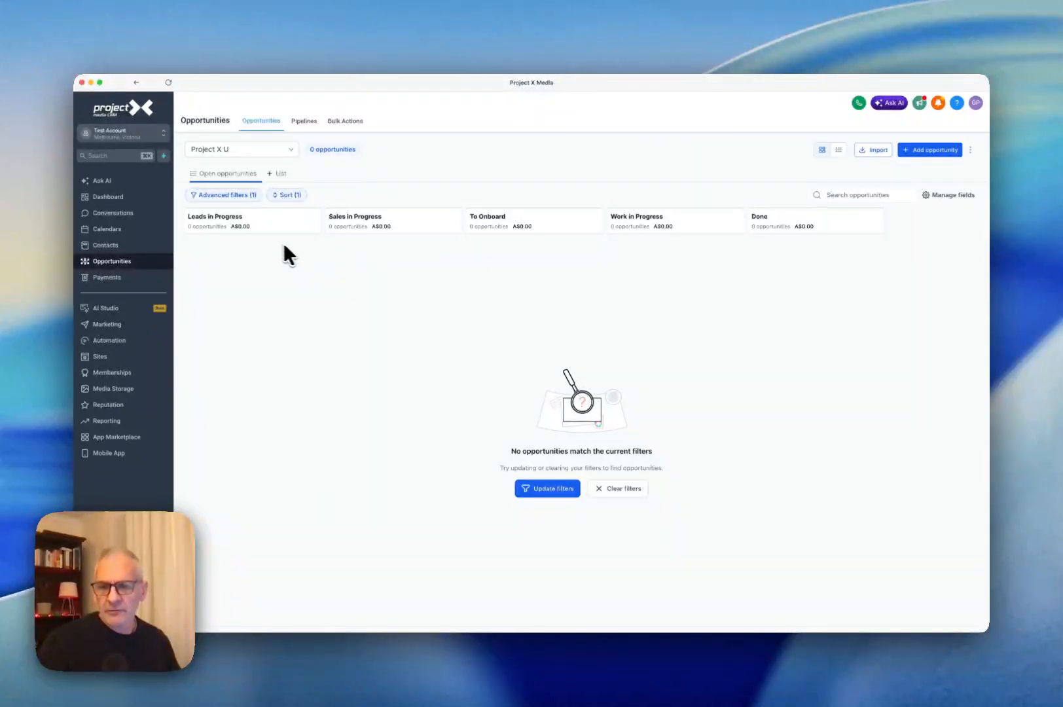
Create an opportunity named Follow Up for the It Admin contact in the Sales in Progress stage of the Project X U pipeline
click(922, 157)
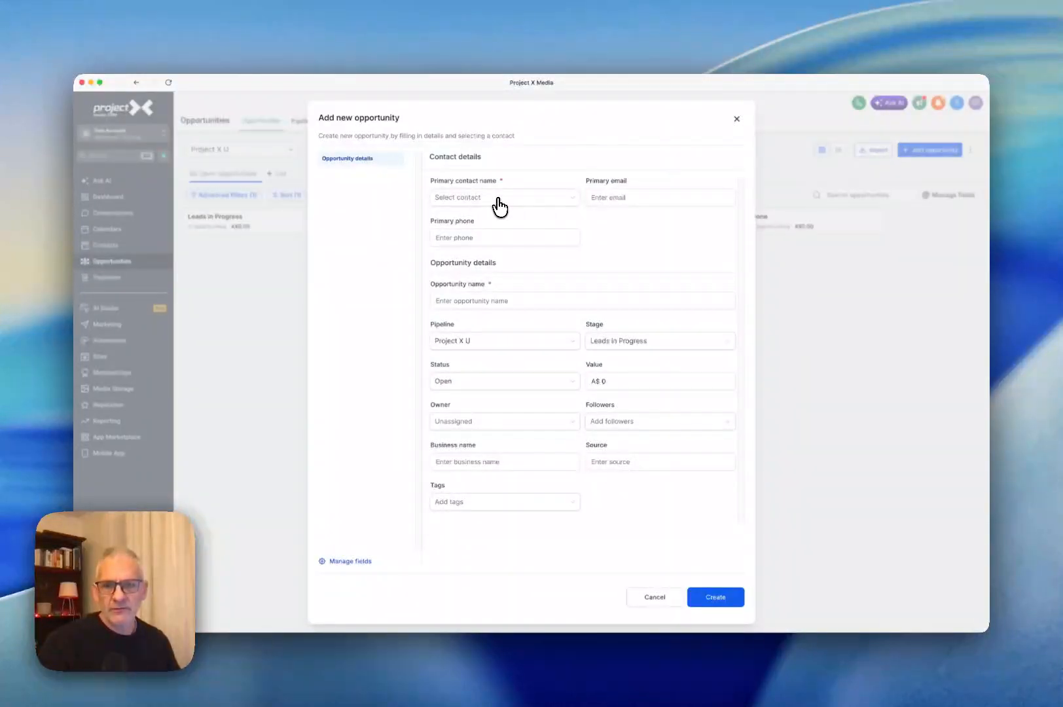
click(492, 204)
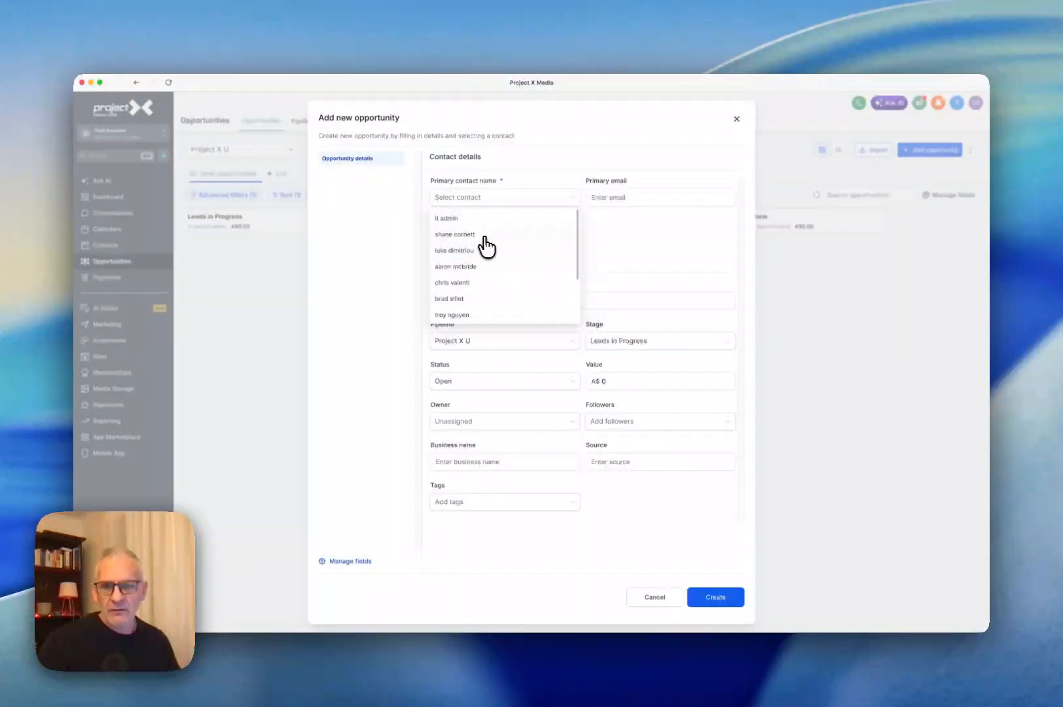
click(458, 223)
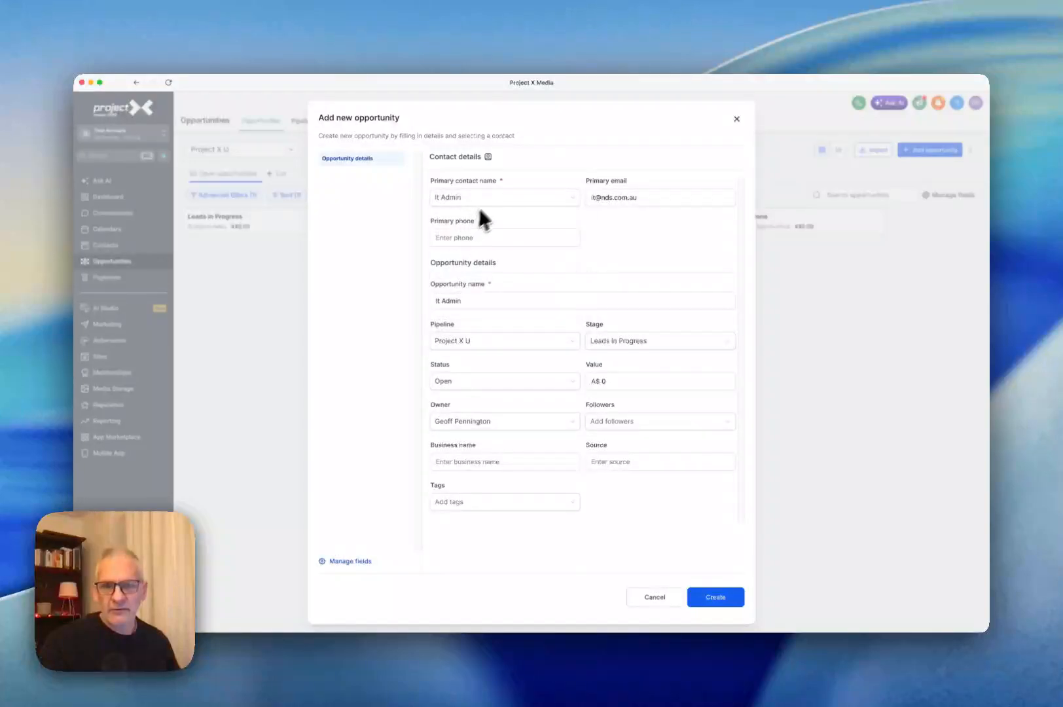
click(488, 301)
triple_click(484, 302)
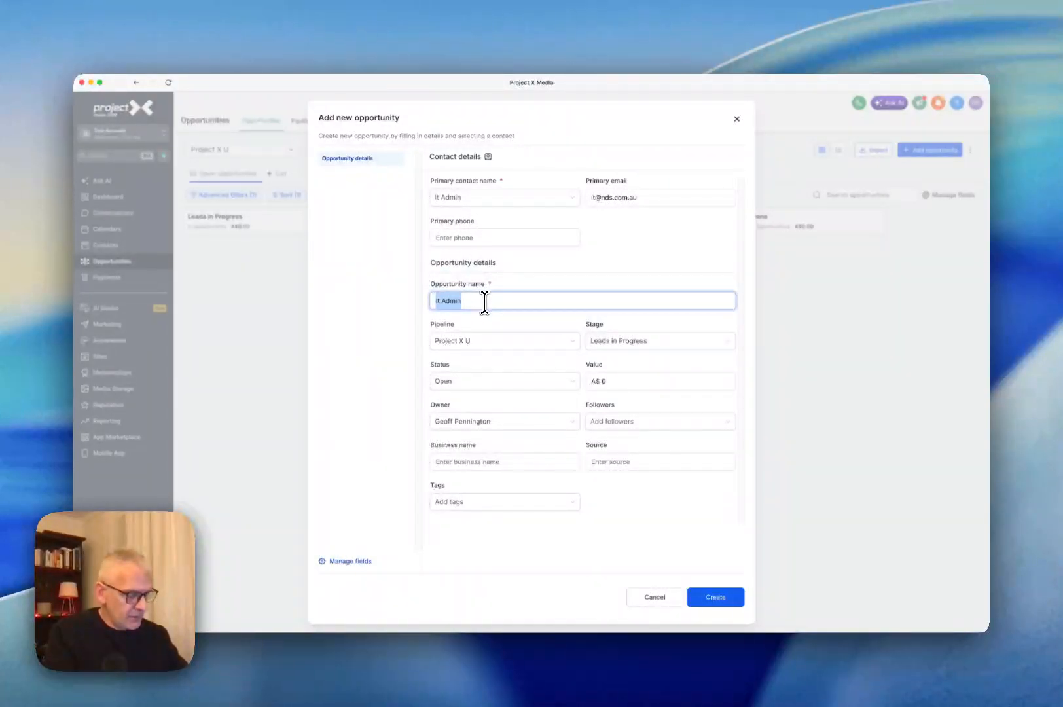
text(Follow Up)
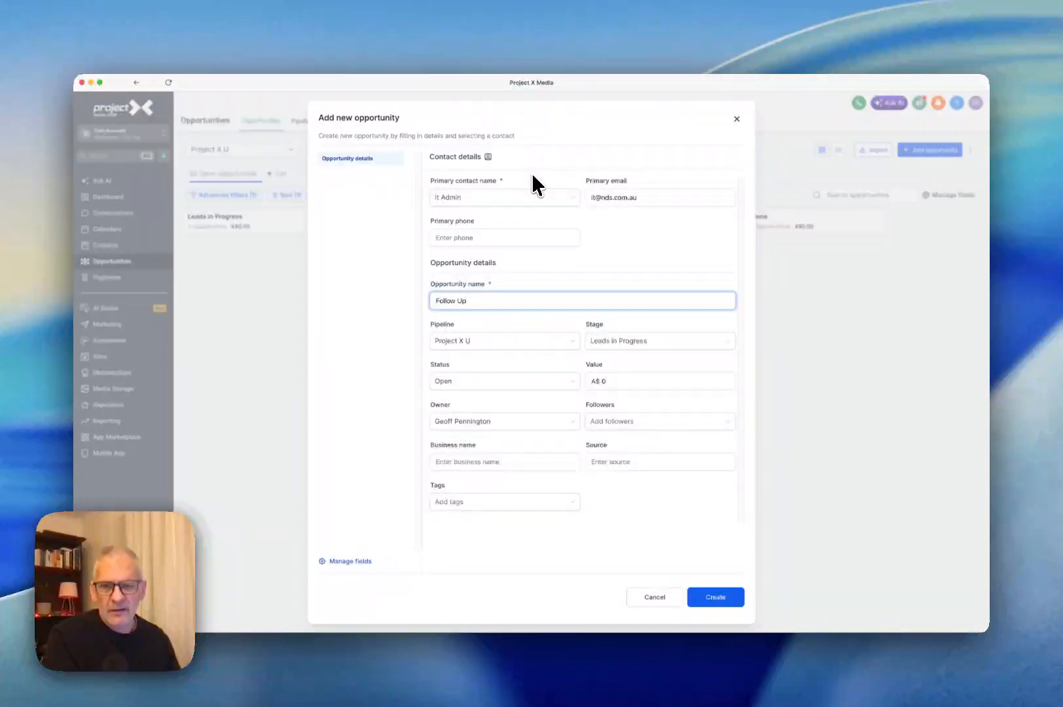
click(642, 343)
click(616, 379)
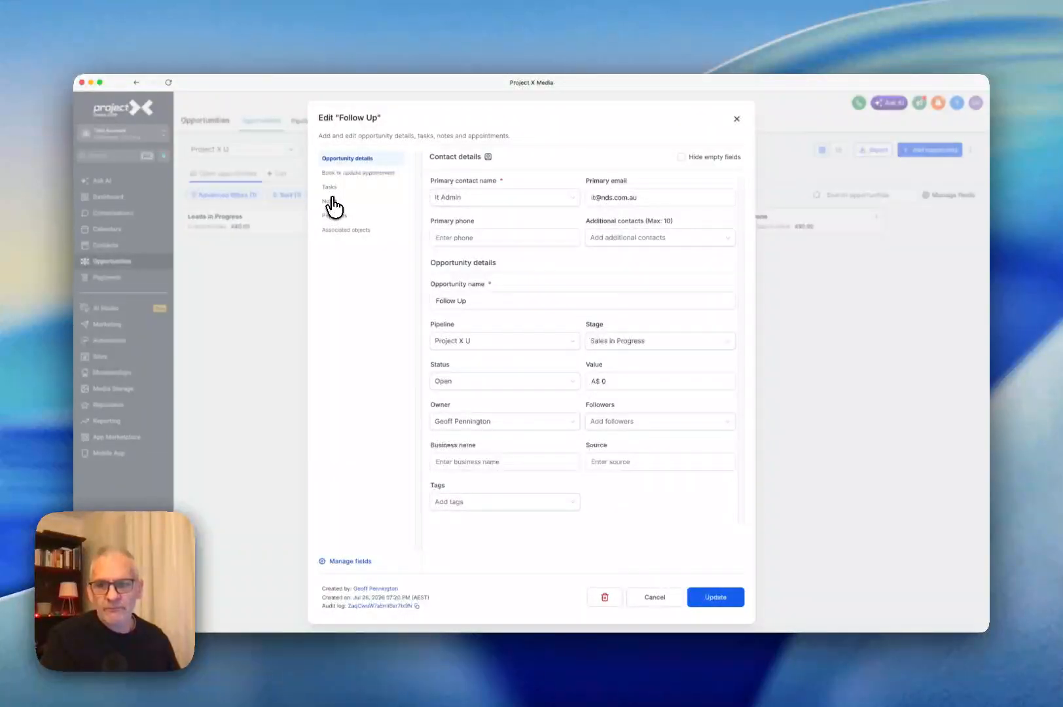
Add a task titled Follow Up to the opportunity, with the due date 2026-08-05
click(330, 189)
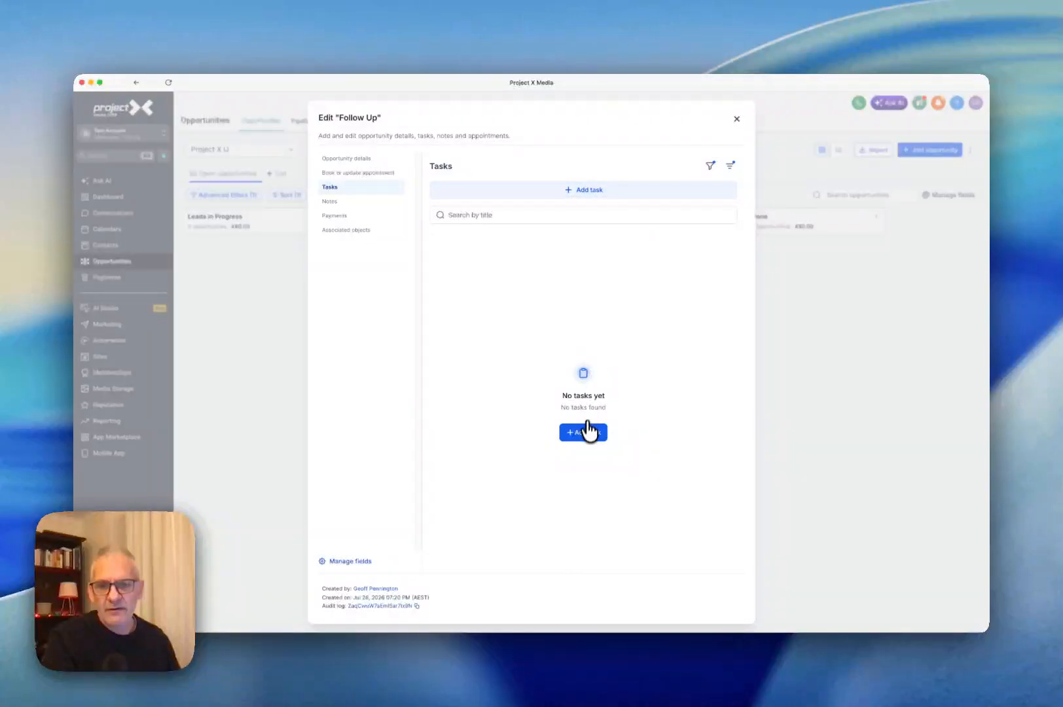
click(584, 432)
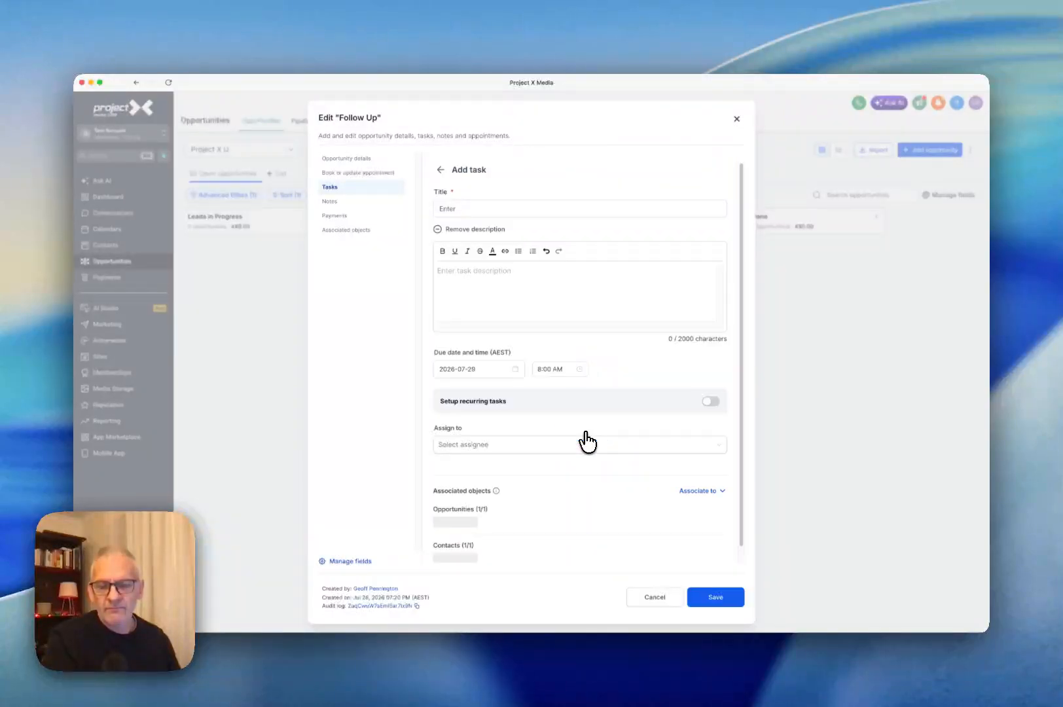
click(479, 209)
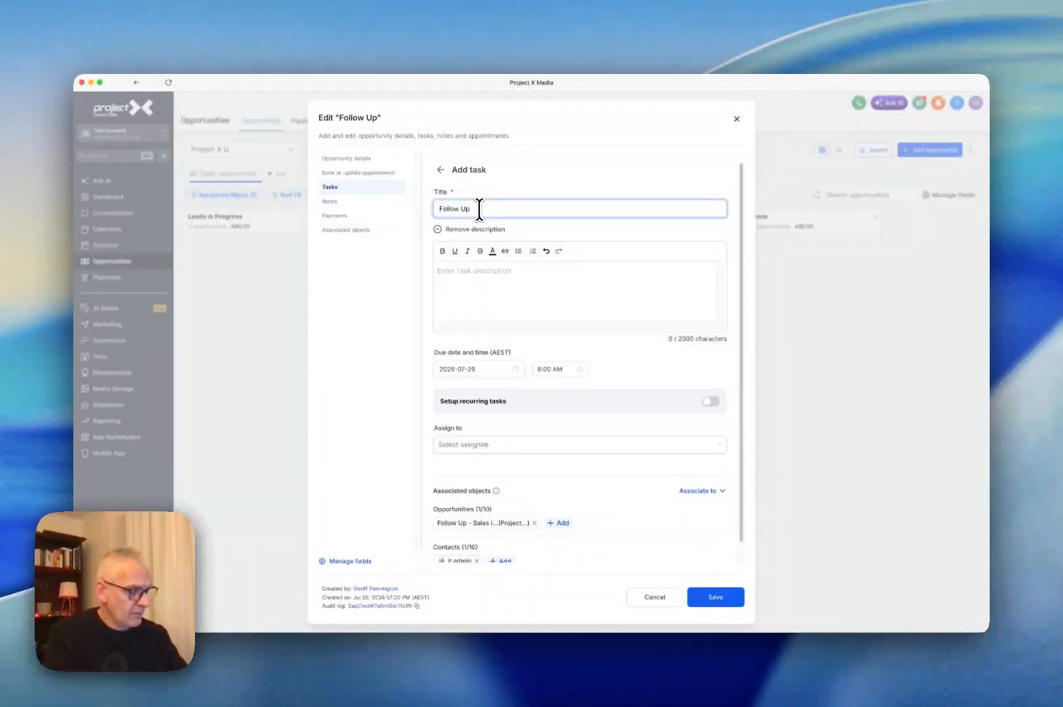
click(520, 280)
click(478, 372)
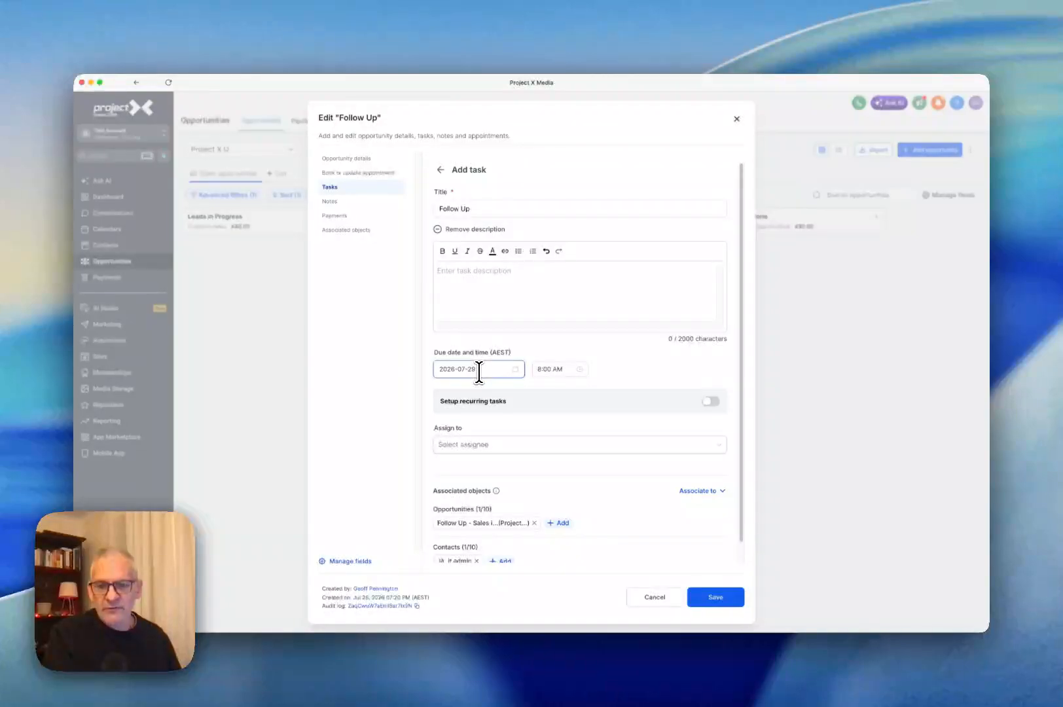
click(479, 372)
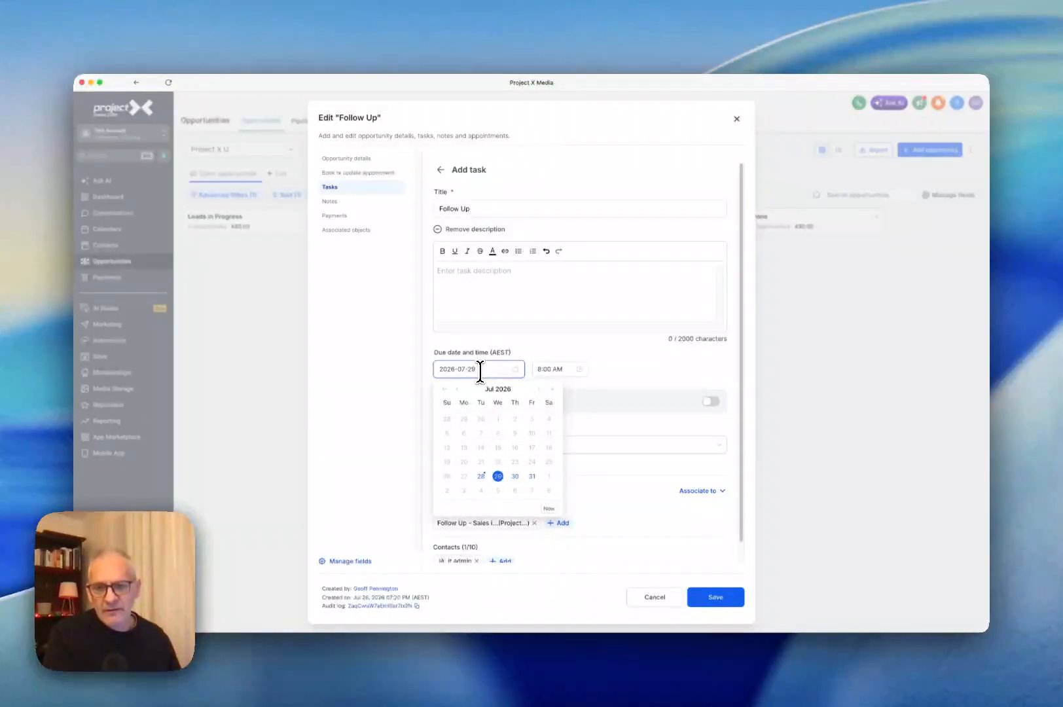
click(497, 491)
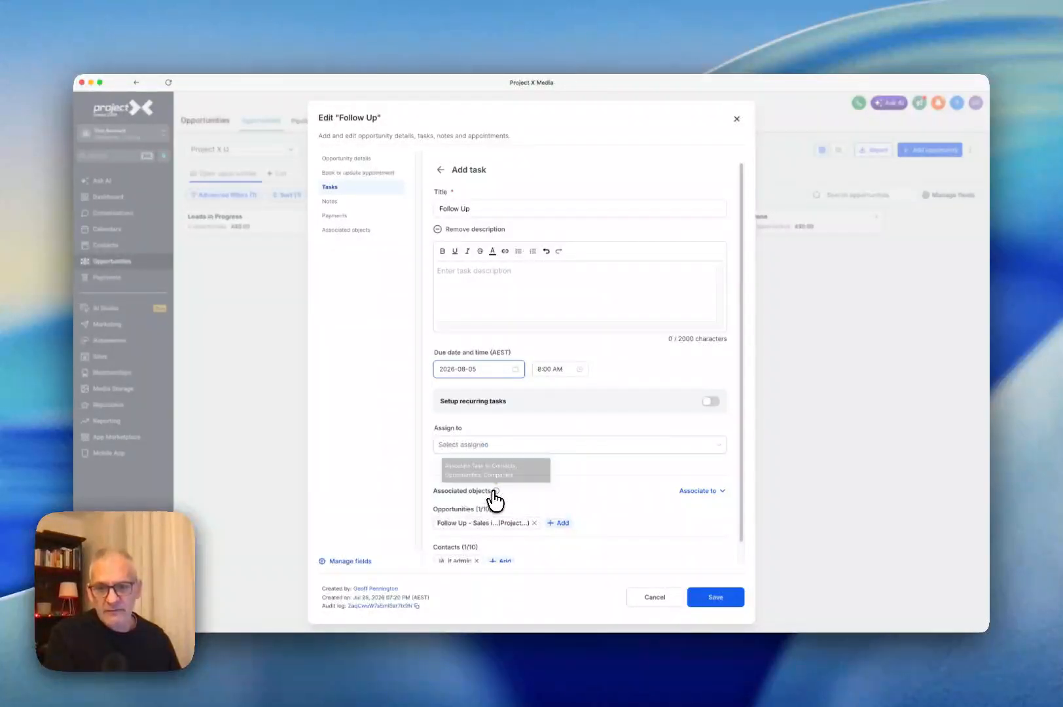
Assign the task to the opportunity's owner, save it and close the opportunity
click(492, 447)
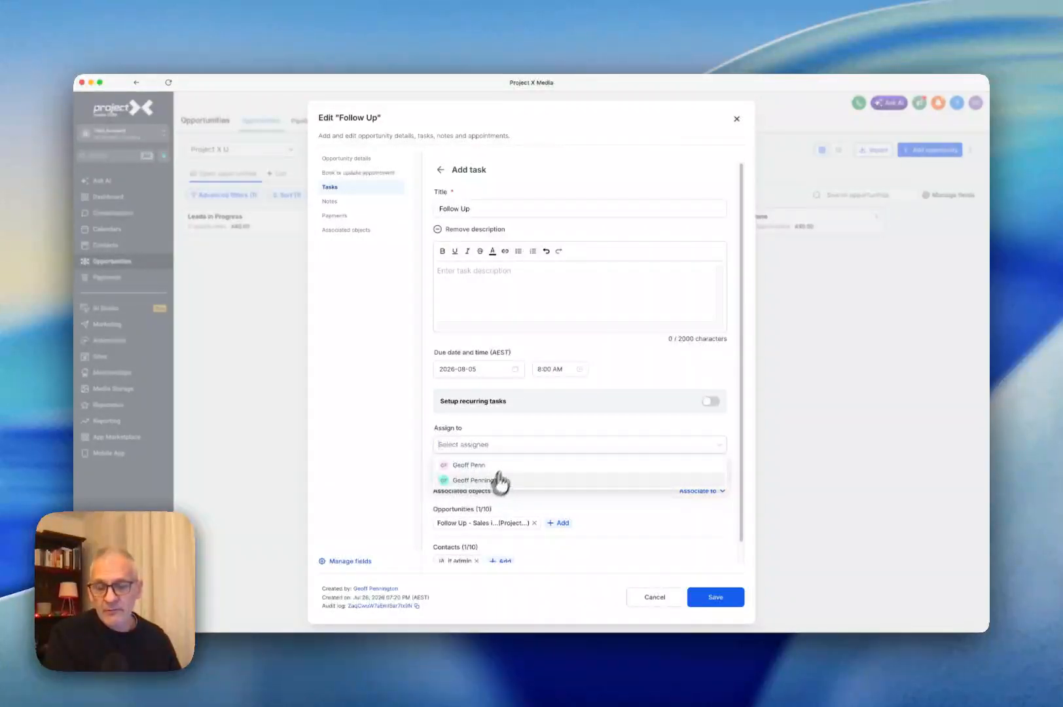
click(494, 479)
scroll(586, 471, down, 1)
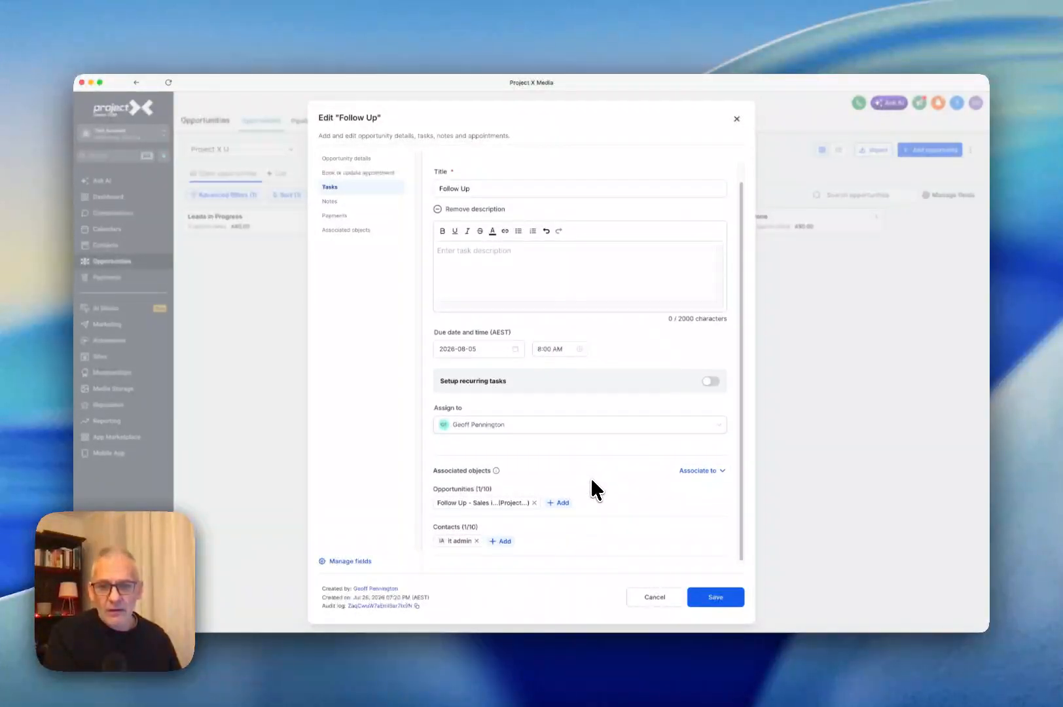
click(715, 598)
click(736, 120)
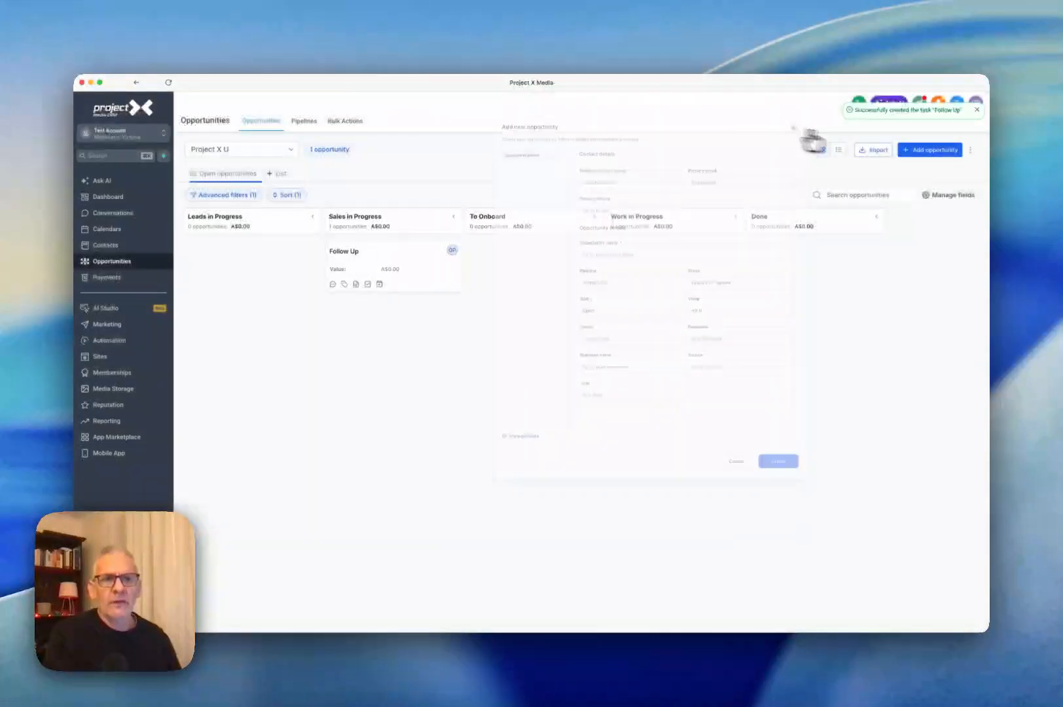
click(977, 110)
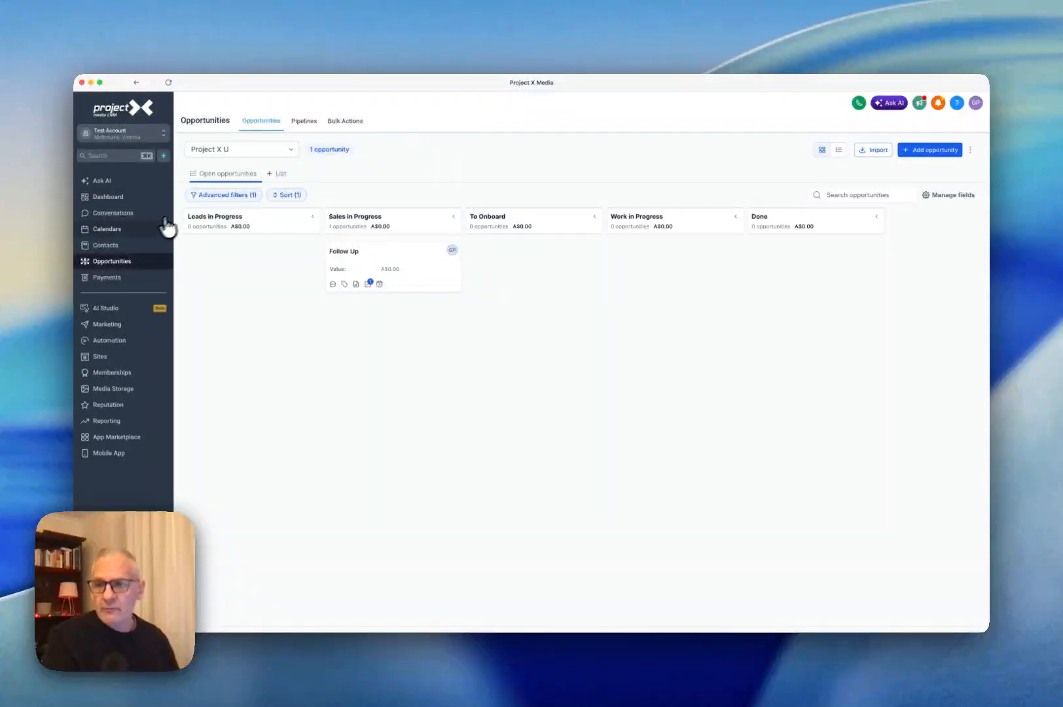
Start a new Personal booking calendar from the calendar settings and name it Foolow Up
click(108, 230)
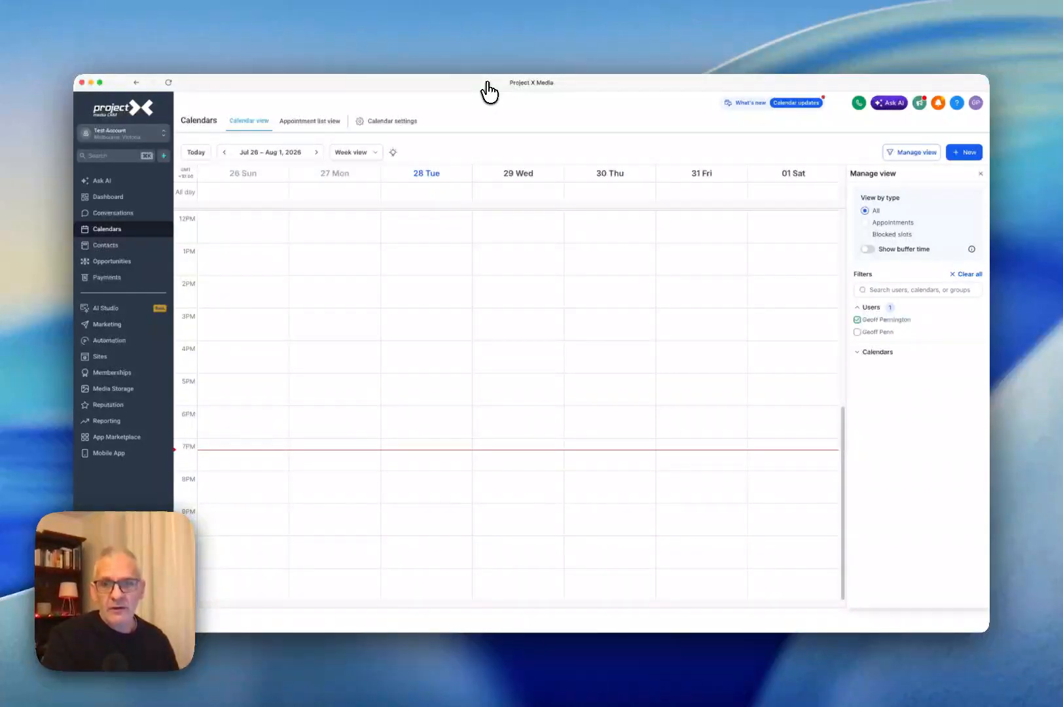
click(391, 125)
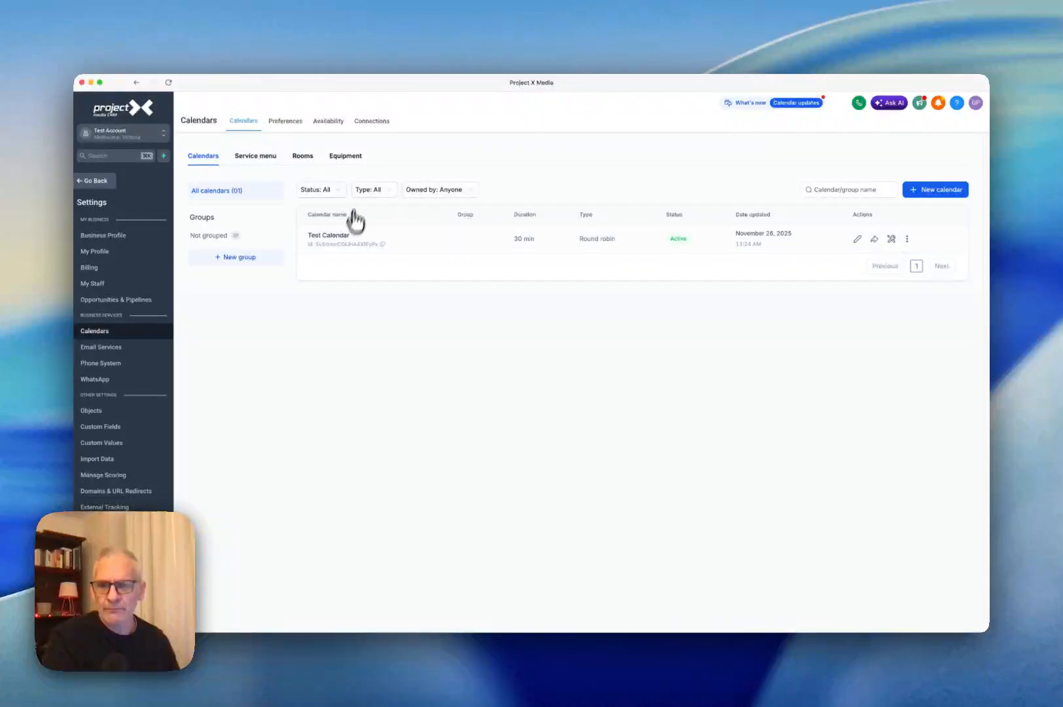
click(946, 198)
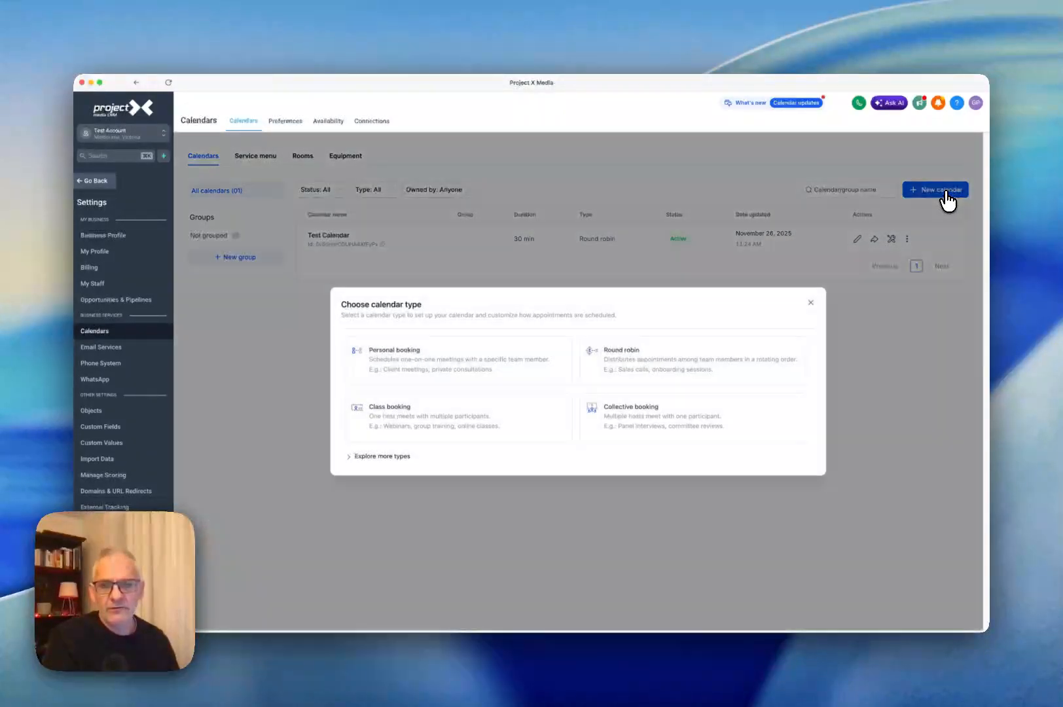
click(416, 363)
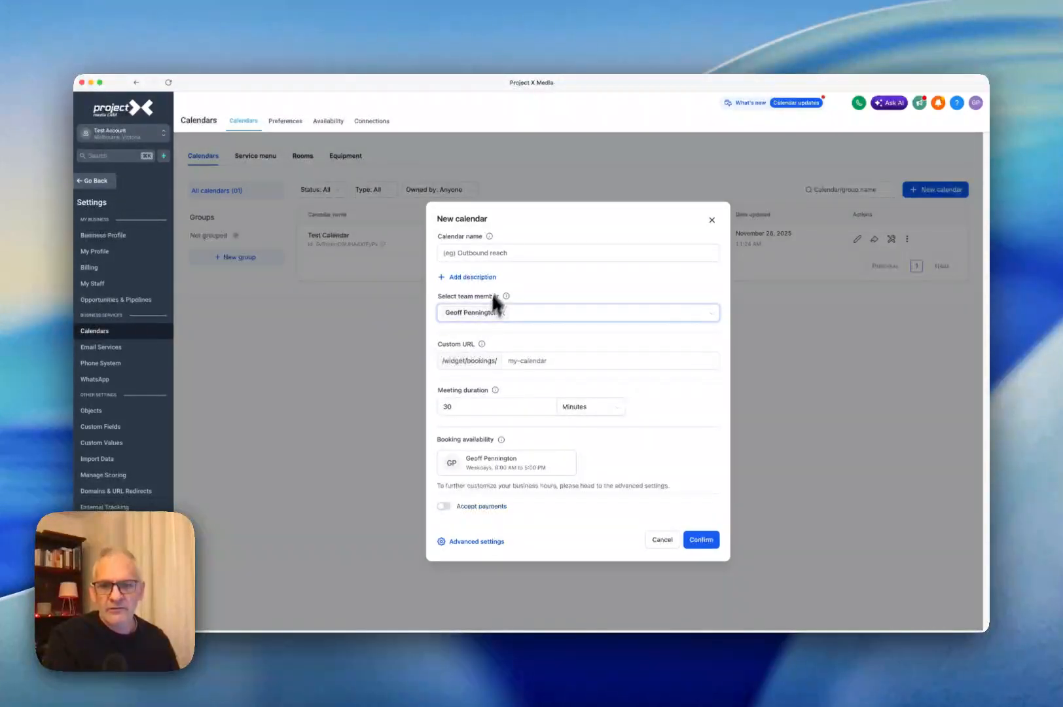
click(505, 252)
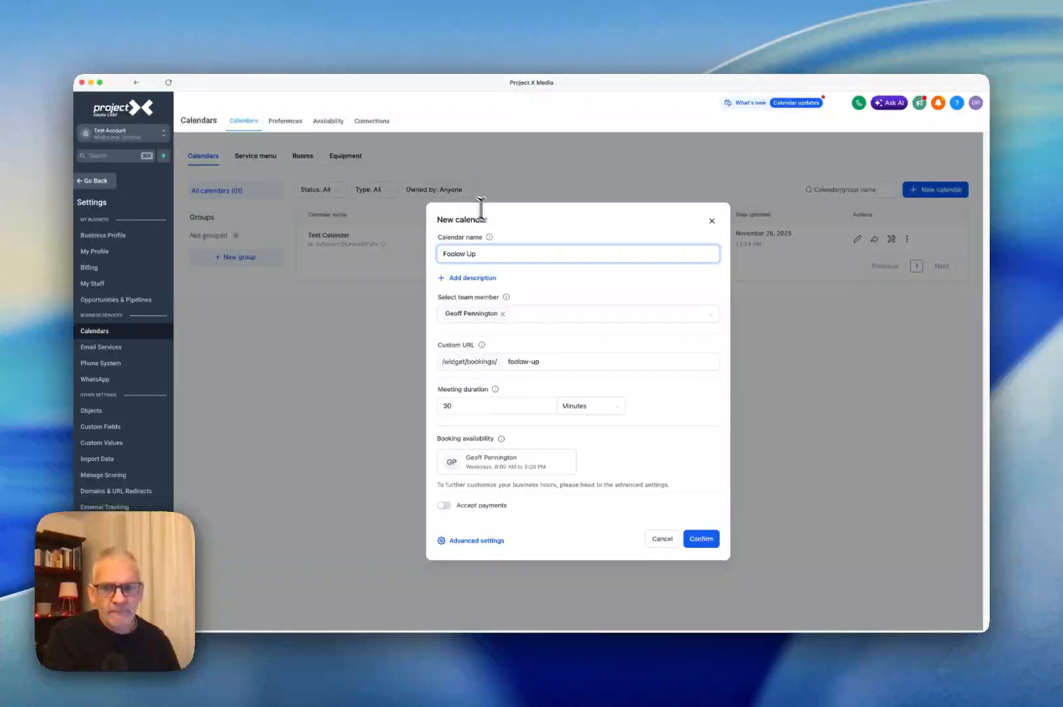
Correct the calendar name to Follow Up and create the calendar
click(470, 253)
key(Left)
key(Left)
key(Left)
key(Left)
key(BackSpace)
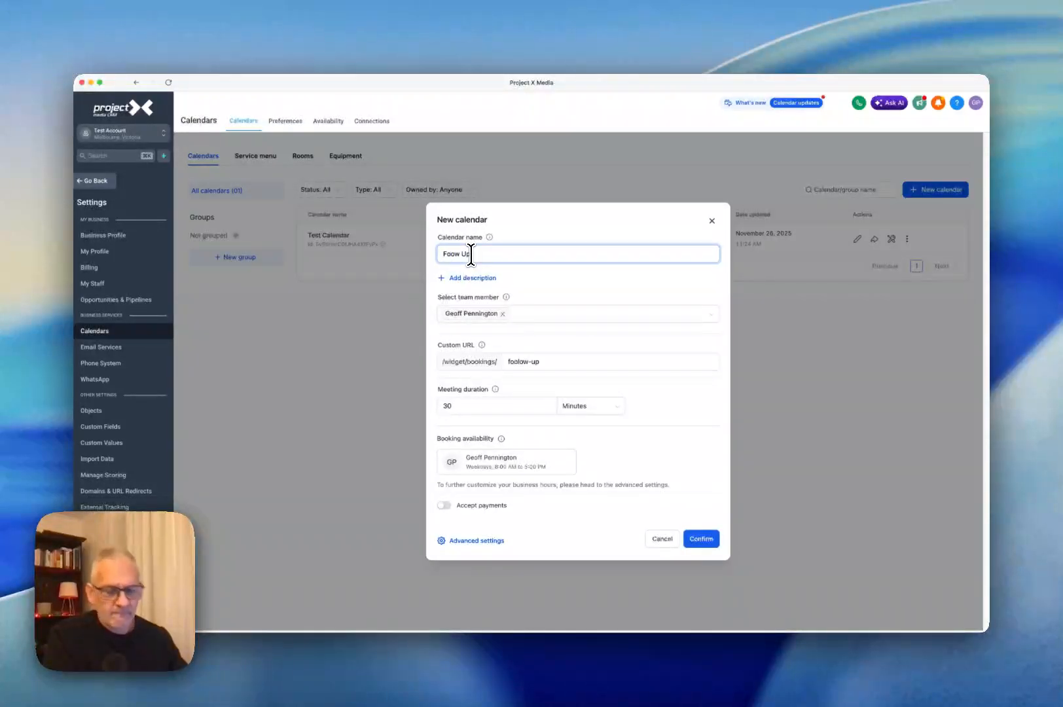
text(ll)
click(543, 364)
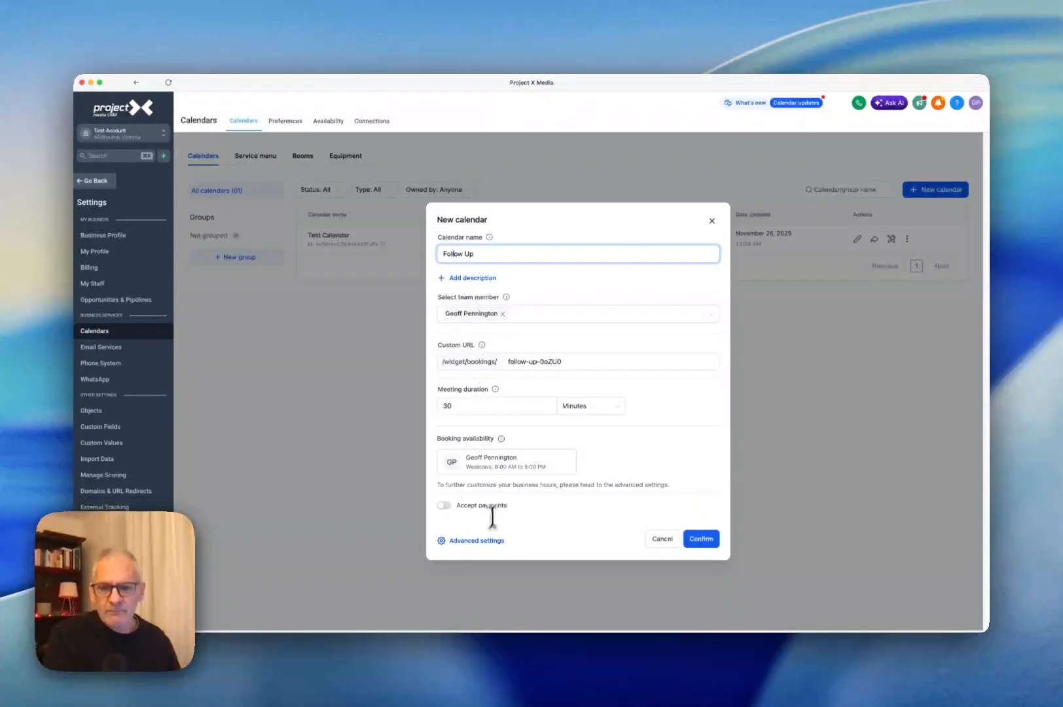
click(707, 544)
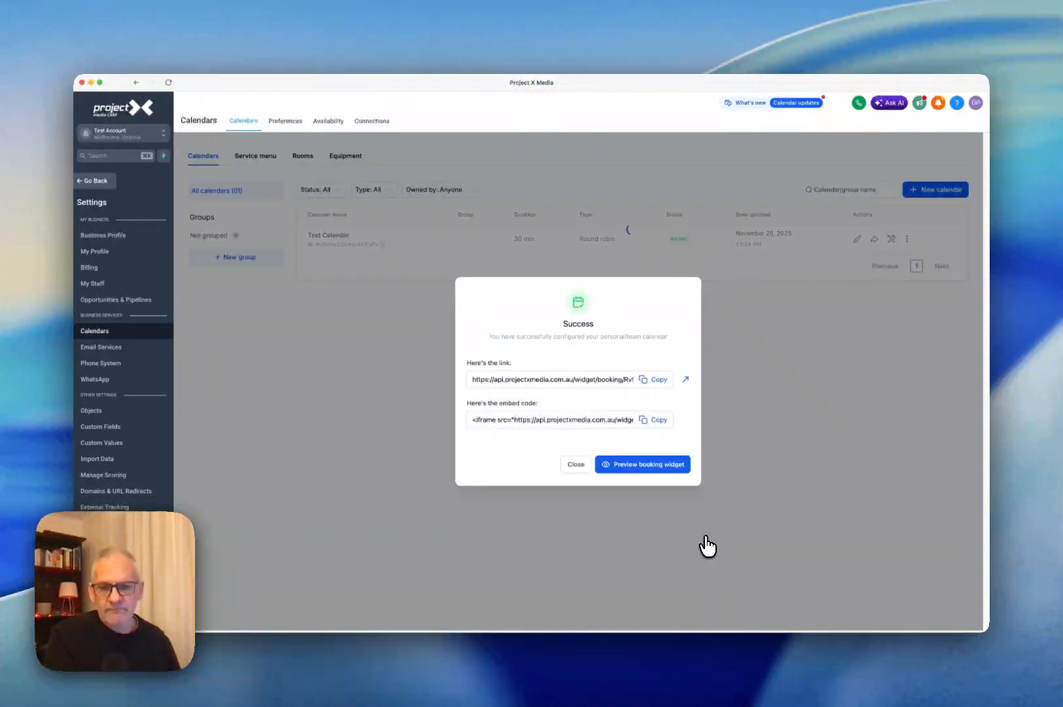
click(568, 463)
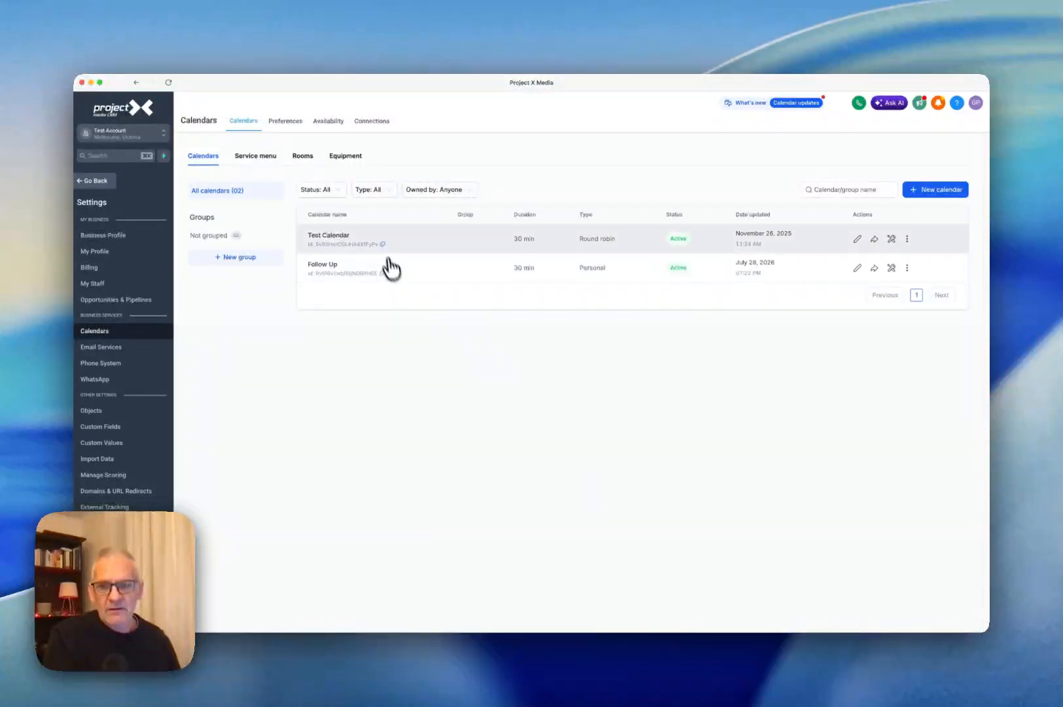
Open the Follow Up calendar for editing and review its staff, meeting location and availability settings
click(907, 268)
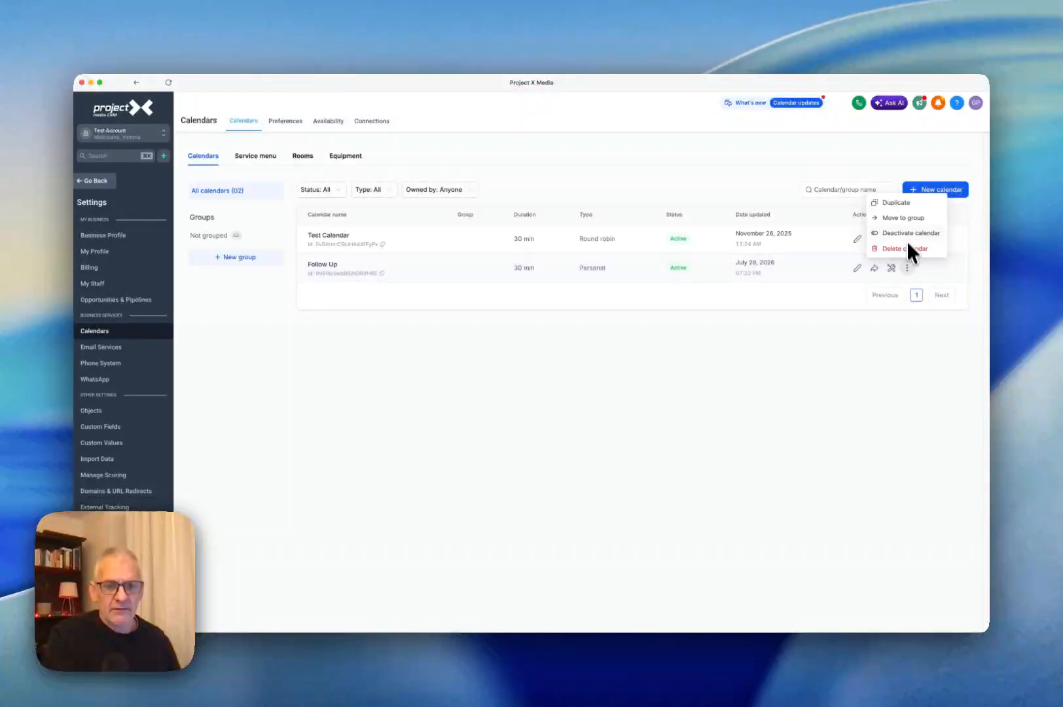
click(857, 268)
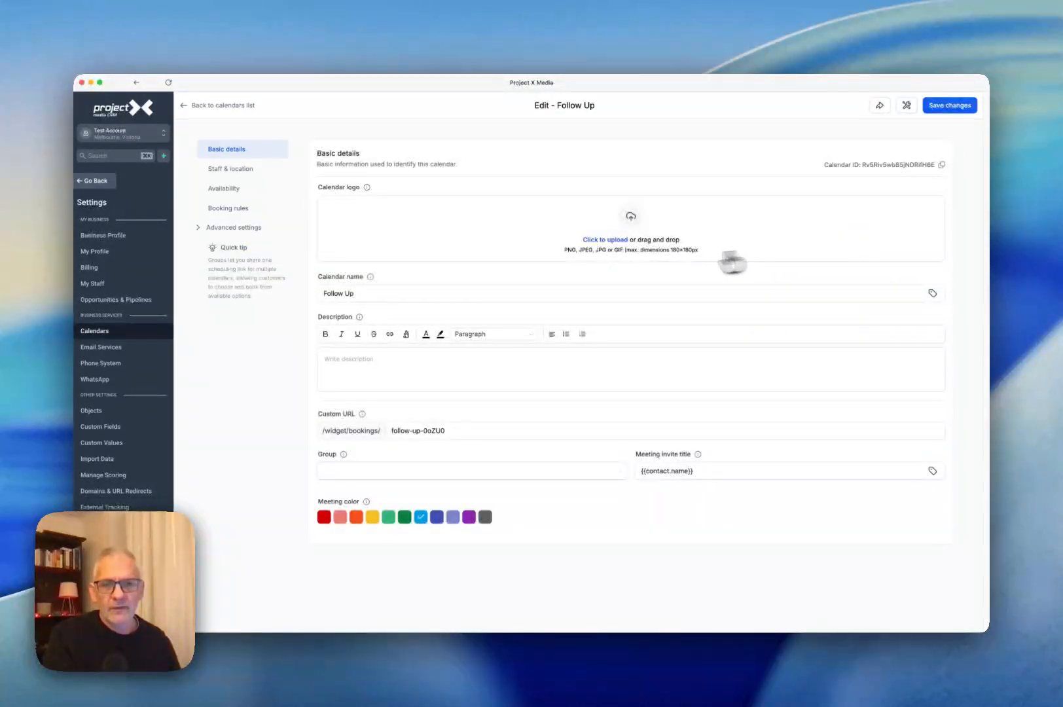
click(238, 168)
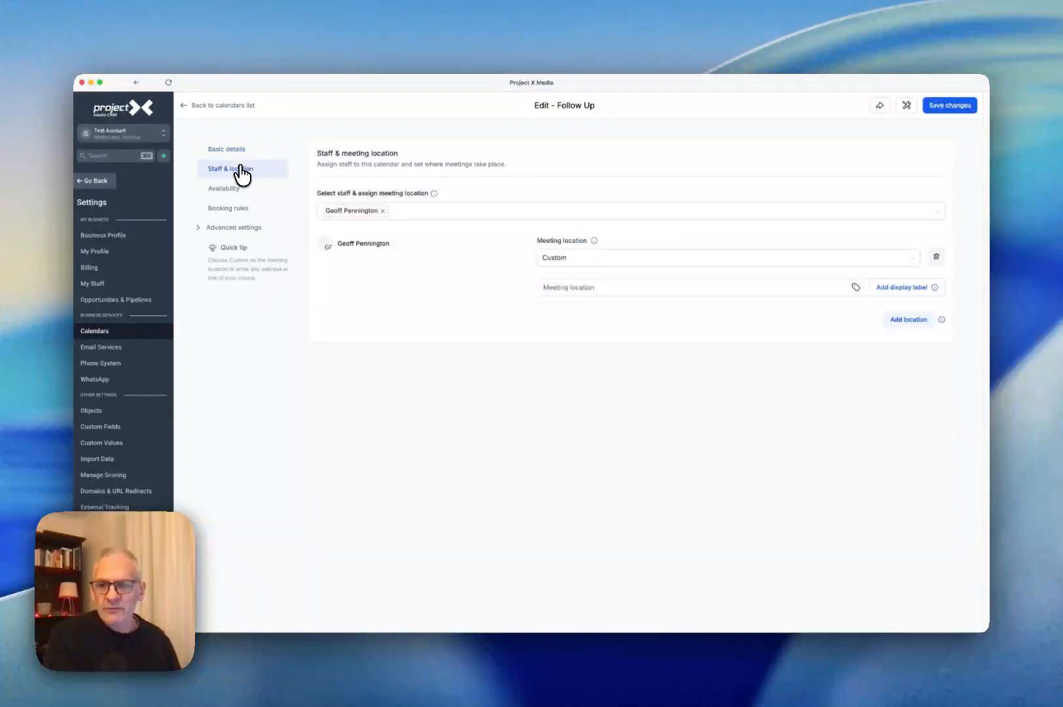
click(420, 217)
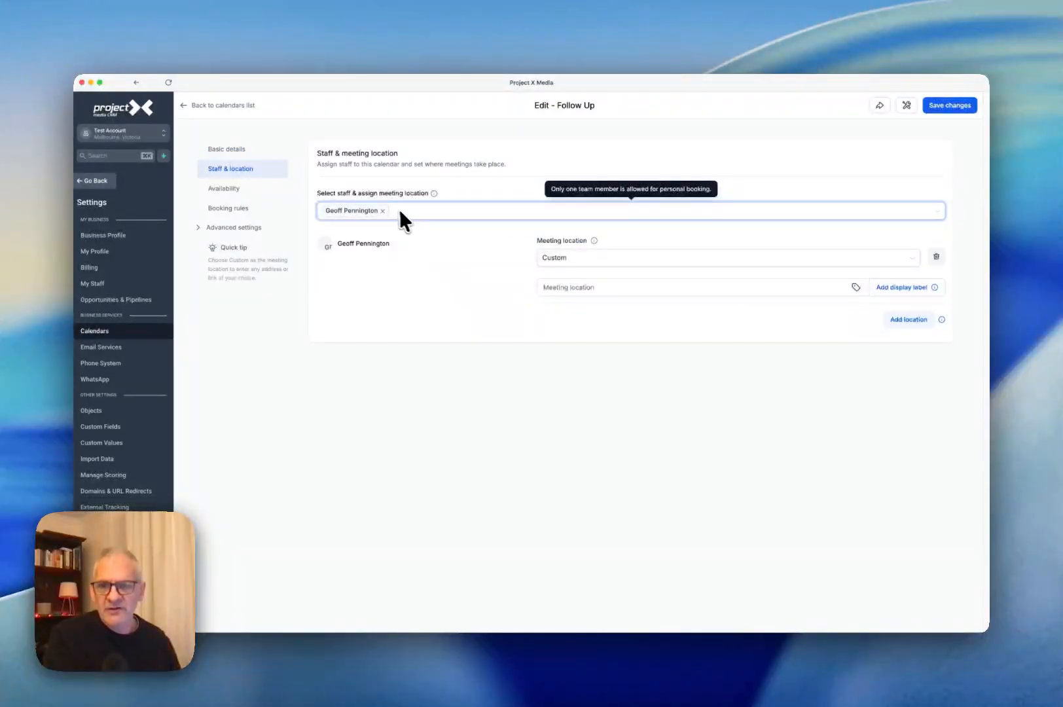
click(236, 188)
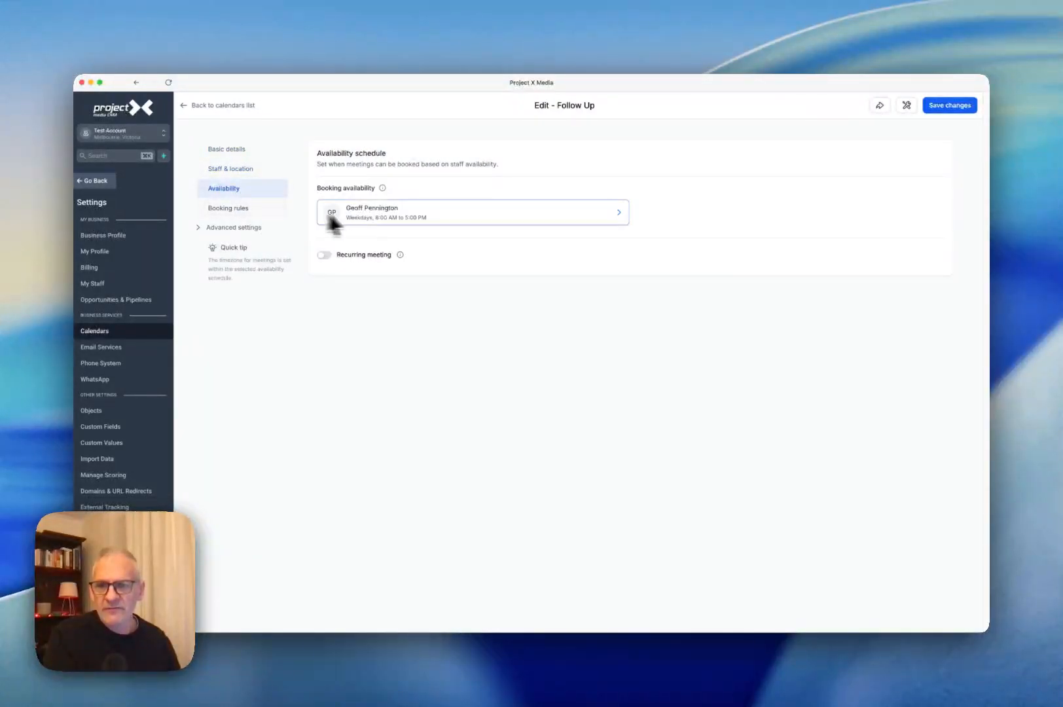
Turn off meeting rescheduling, meeting cancellation and Google / Outlook / iCloud invitation emails in the calendar's advanced notification and policy settings
click(237, 229)
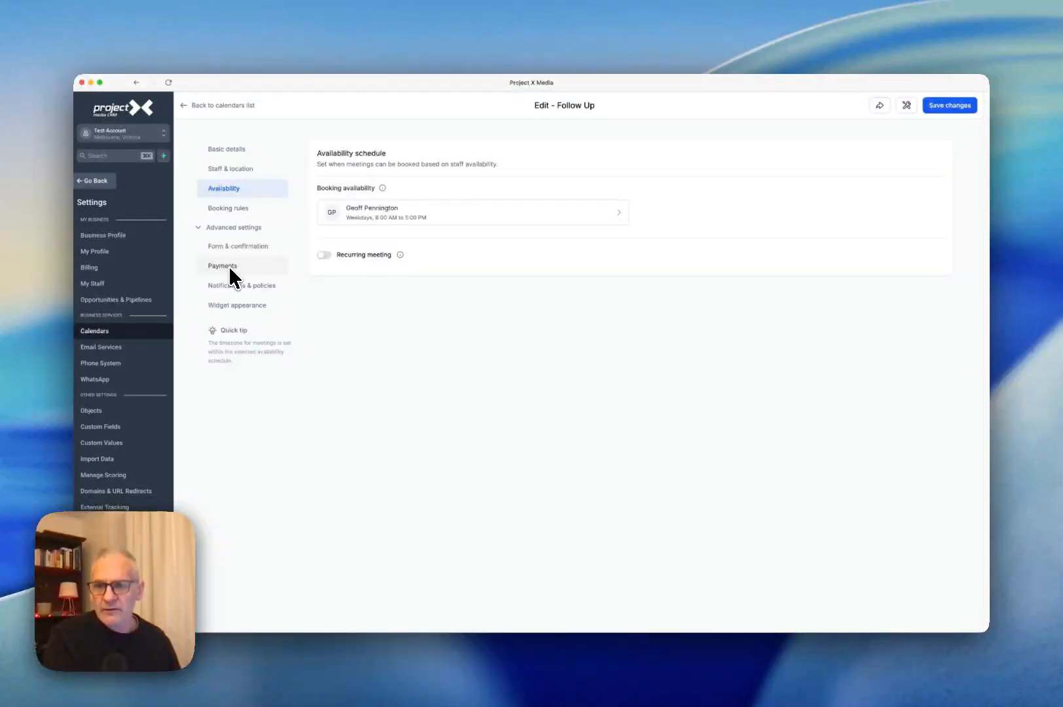
click(234, 286)
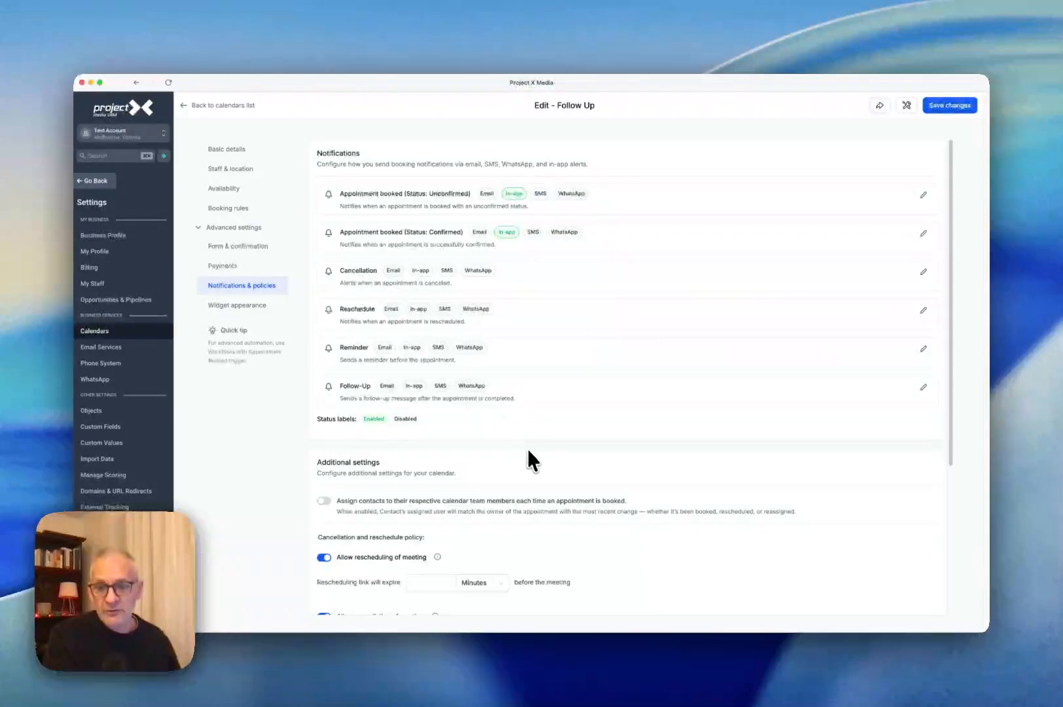
scroll(530, 451, down, 3)
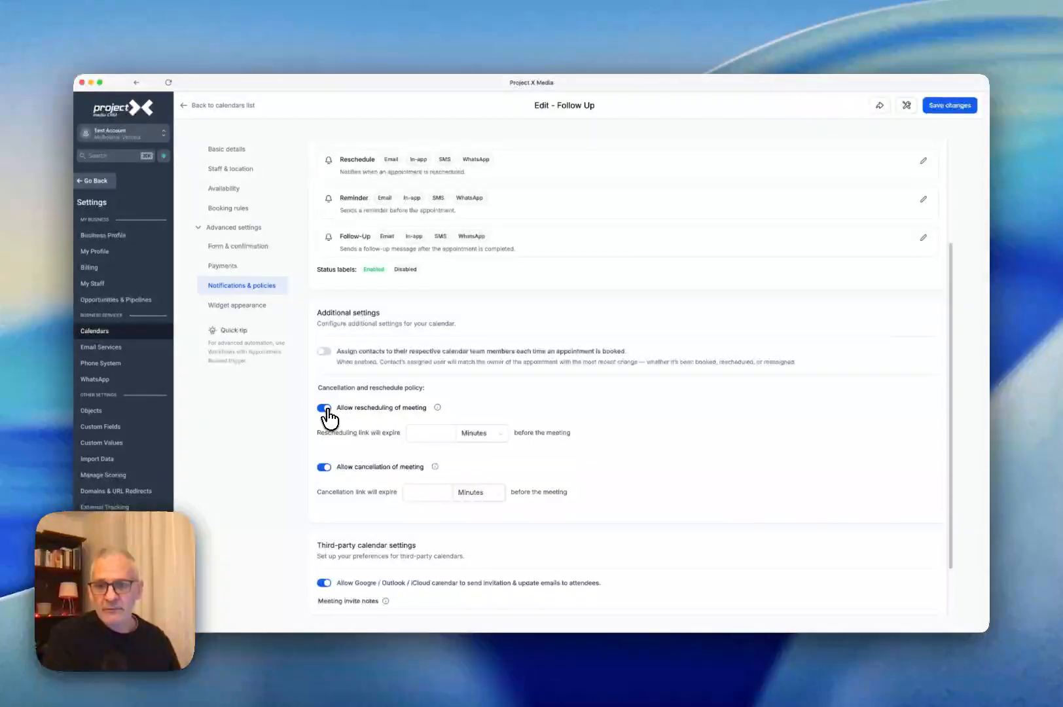
click(324, 408)
click(324, 427)
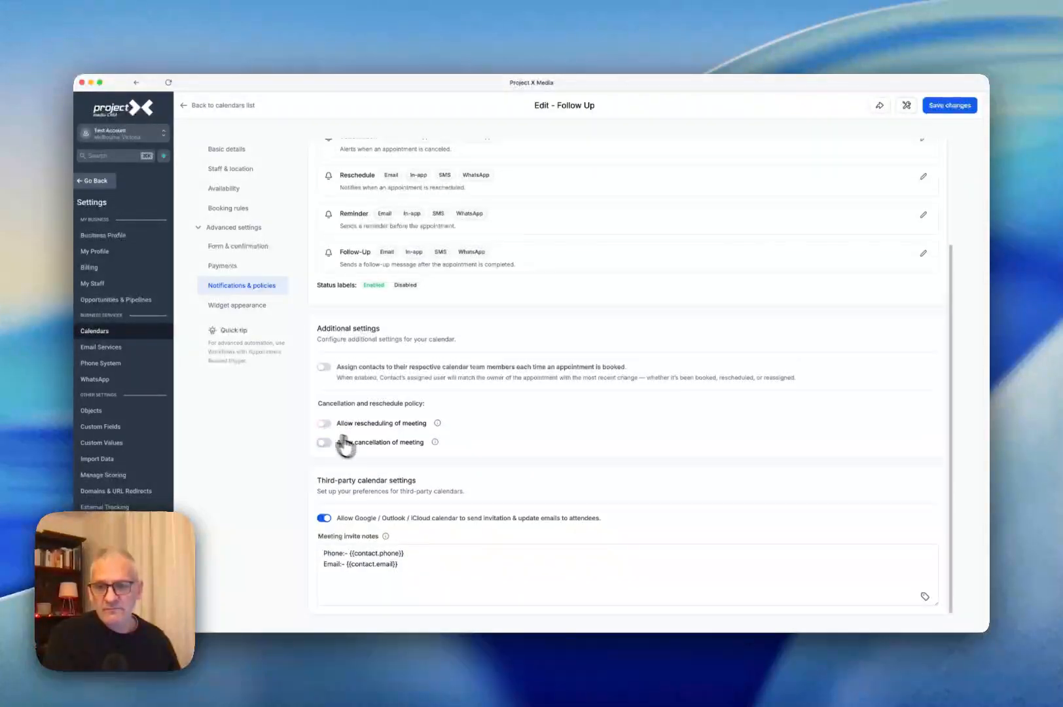
click(323, 519)
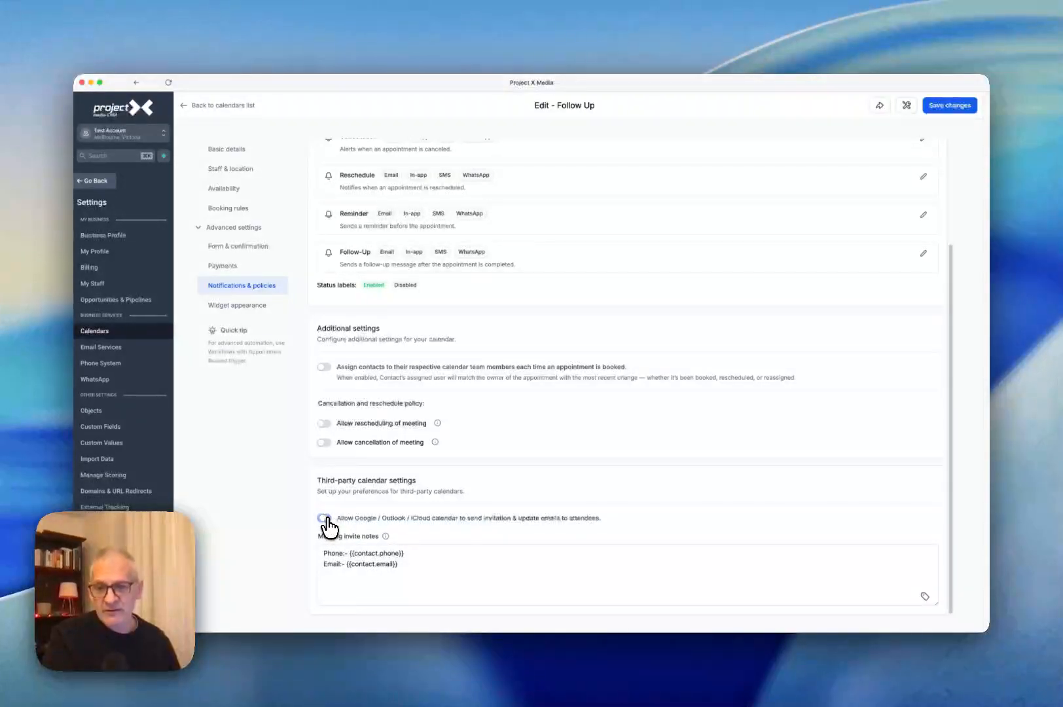
Save the Follow Up calendar with the custom URL slug follow-up-0azu0123 and leave the settings area
click(955, 110)
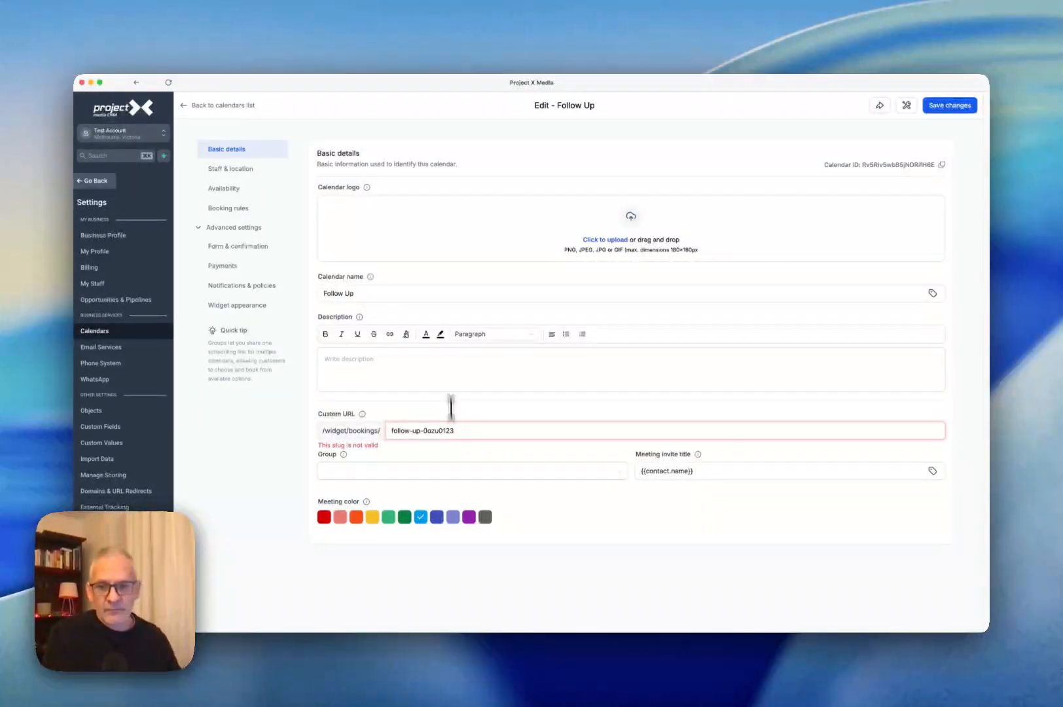
click(947, 106)
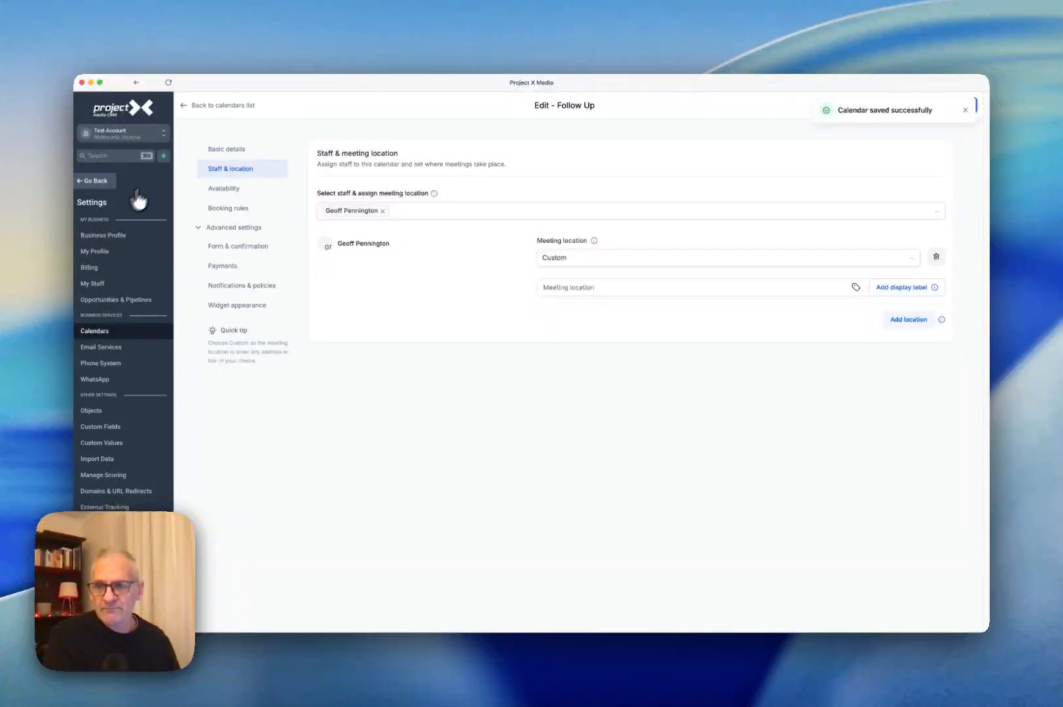
click(100, 183)
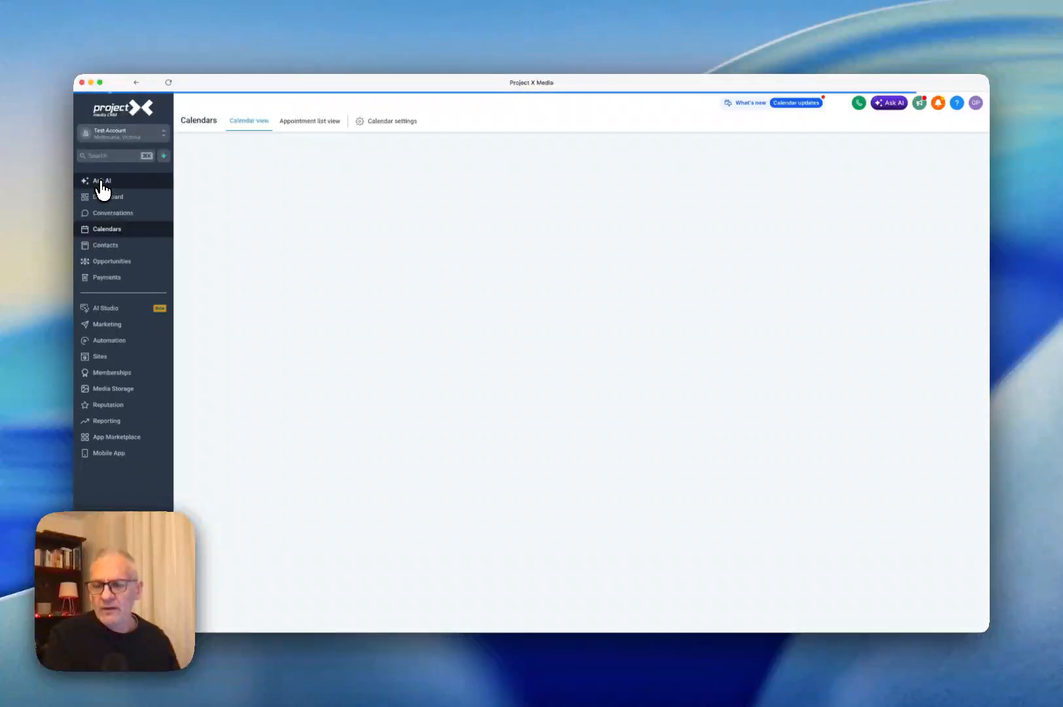
Start a new appointment in the Follow Up opportunity and assign it to the Follow Up calendar
click(110, 262)
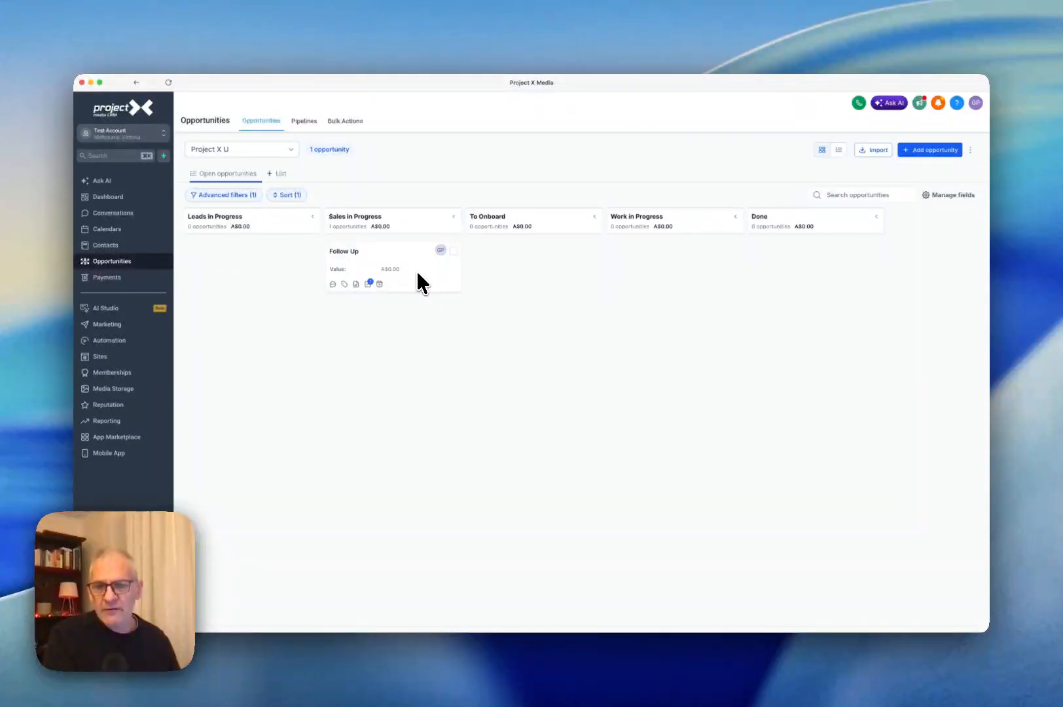
click(417, 287)
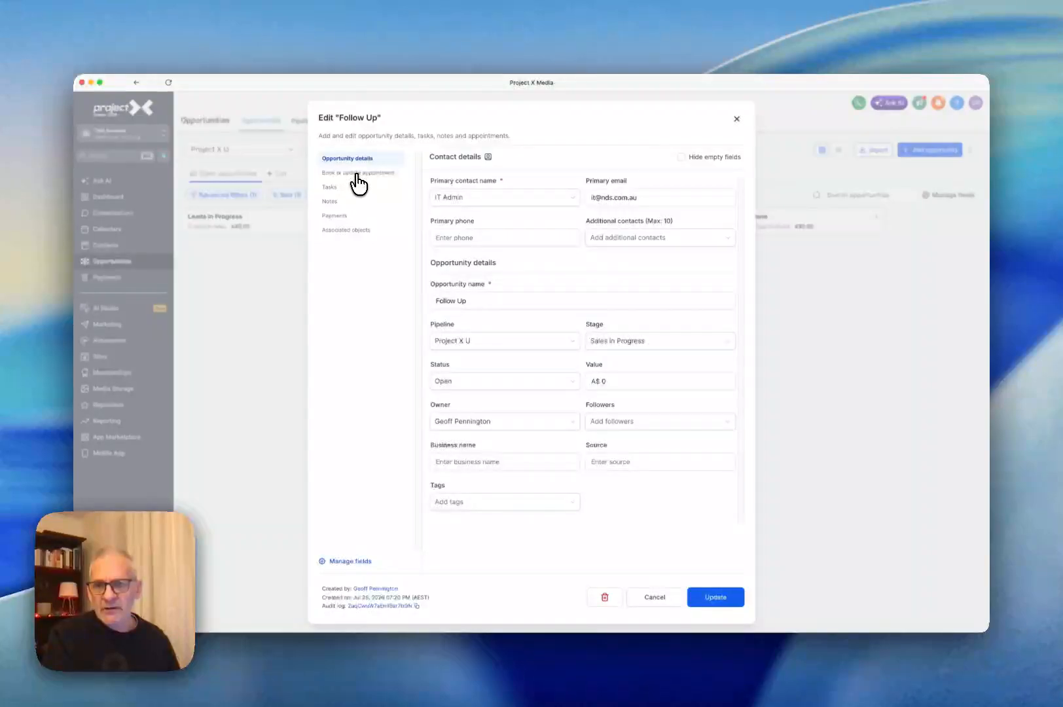
click(356, 175)
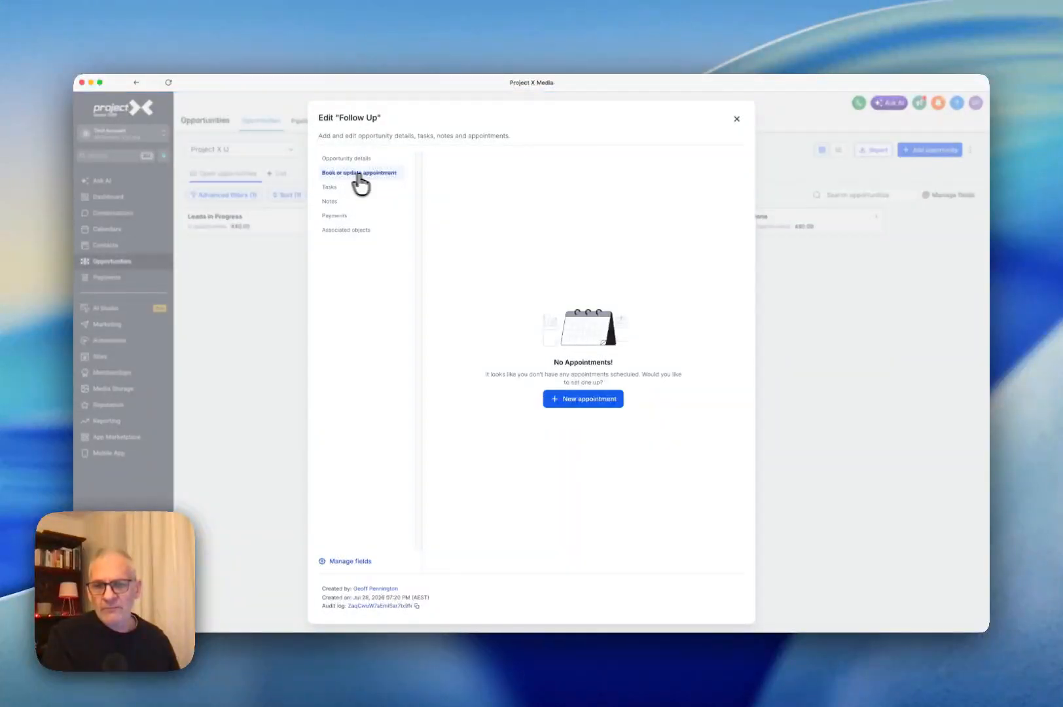
click(581, 402)
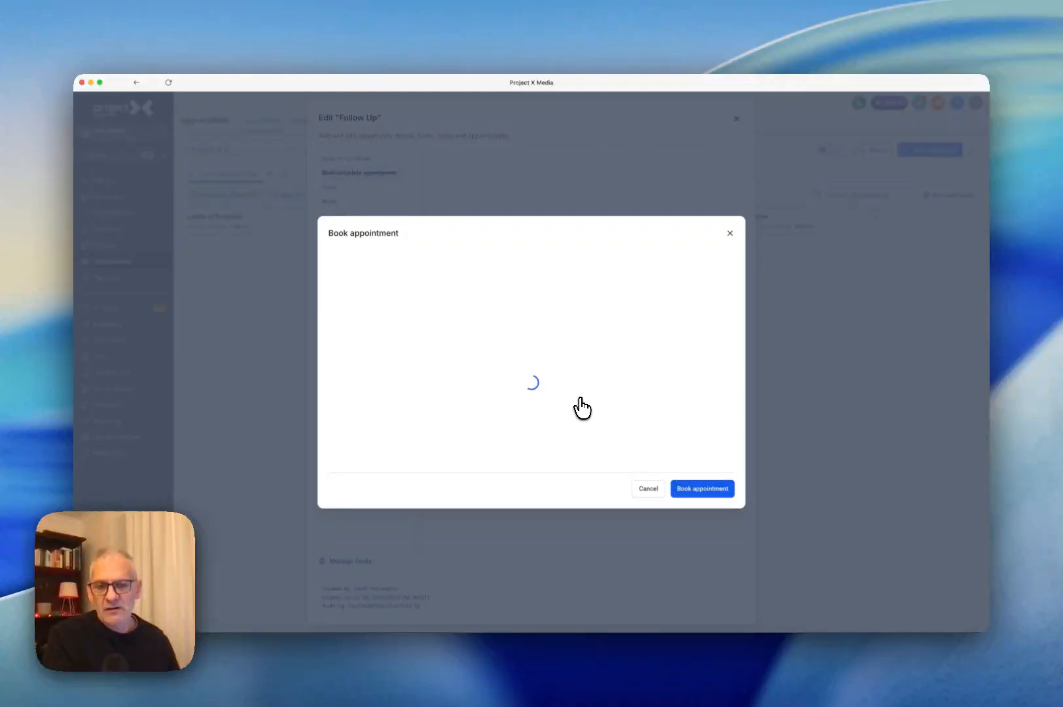
click(451, 278)
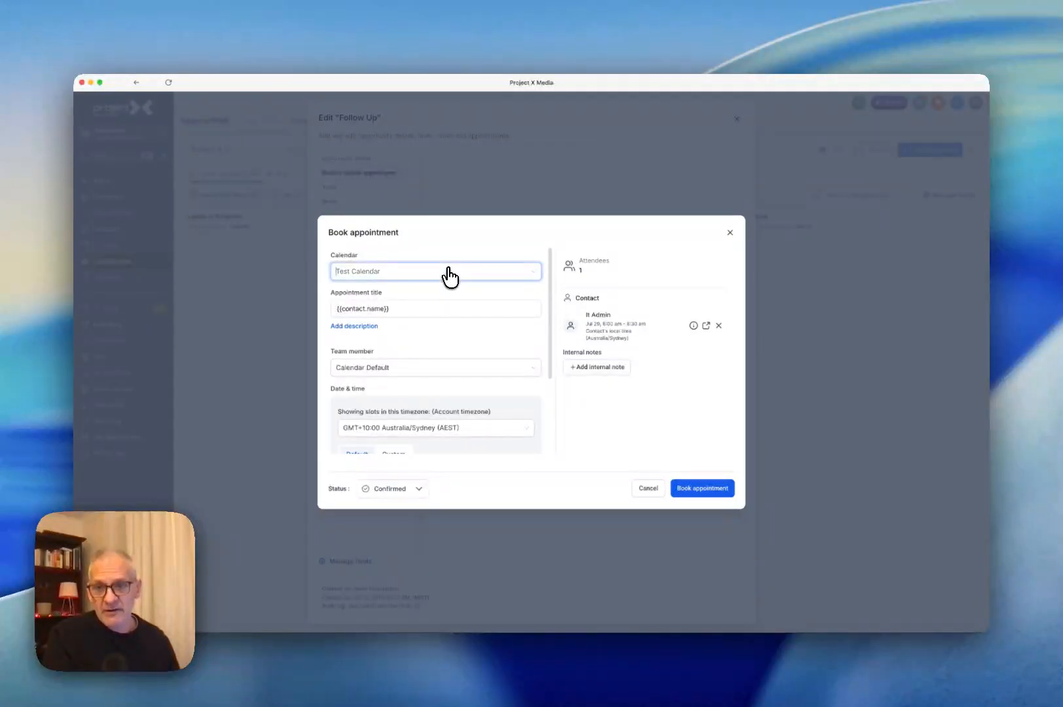
click(367, 306)
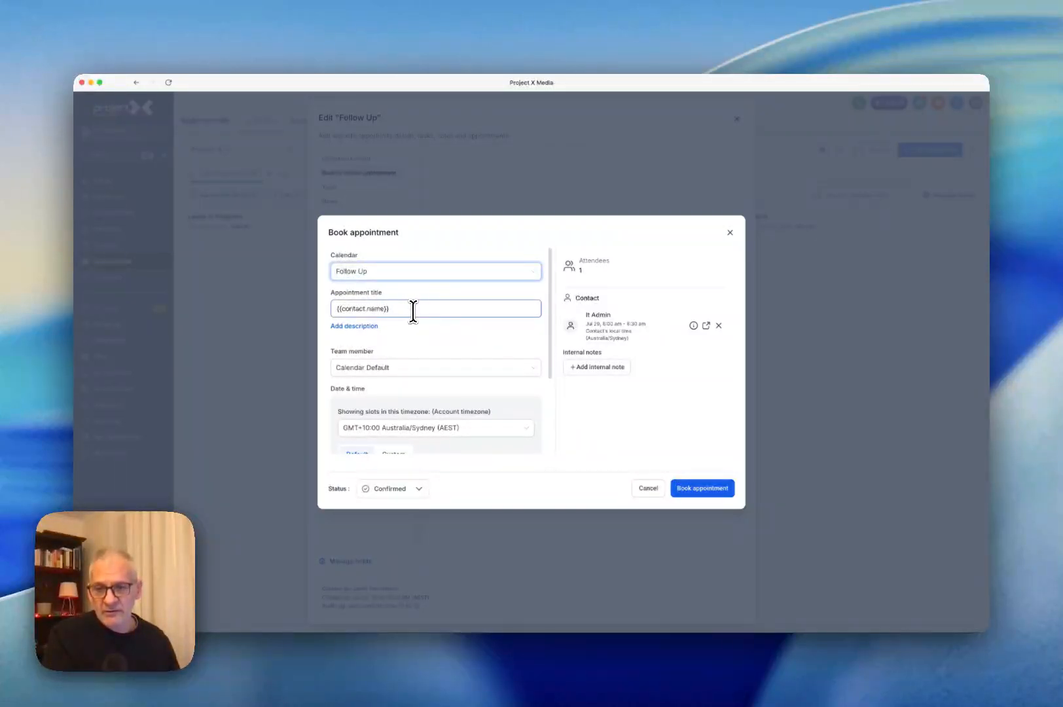
Title the appointment Follow Up with {{contact.name}} and assign it to the individual staff member instead of Calendar Default
click(413, 310)
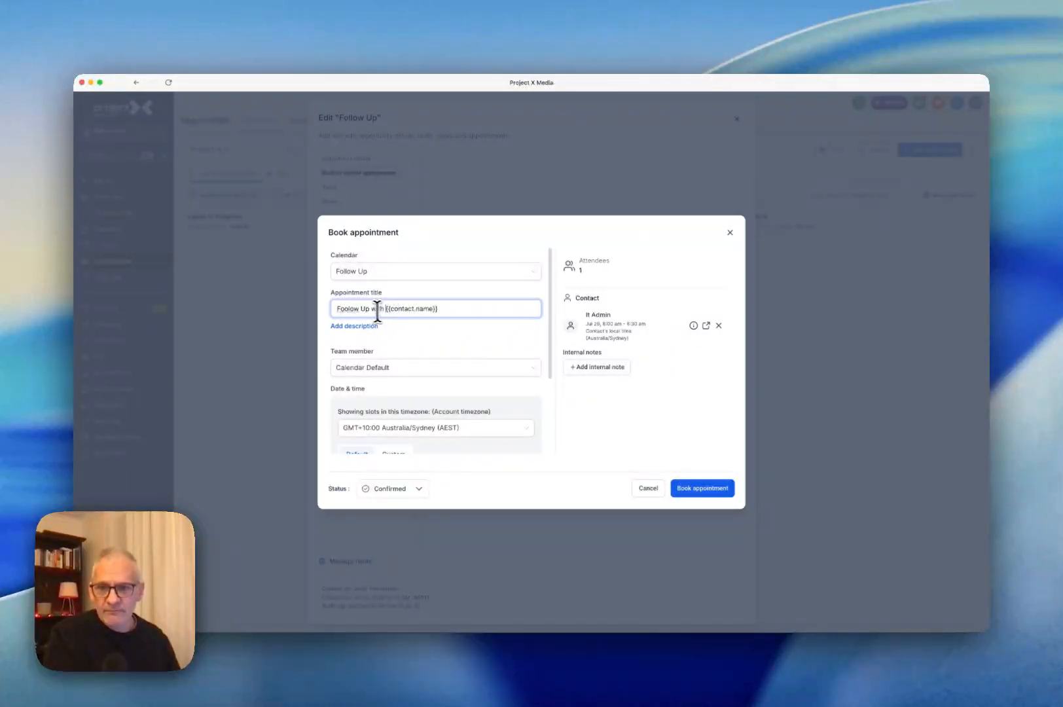
right_click(348, 307)
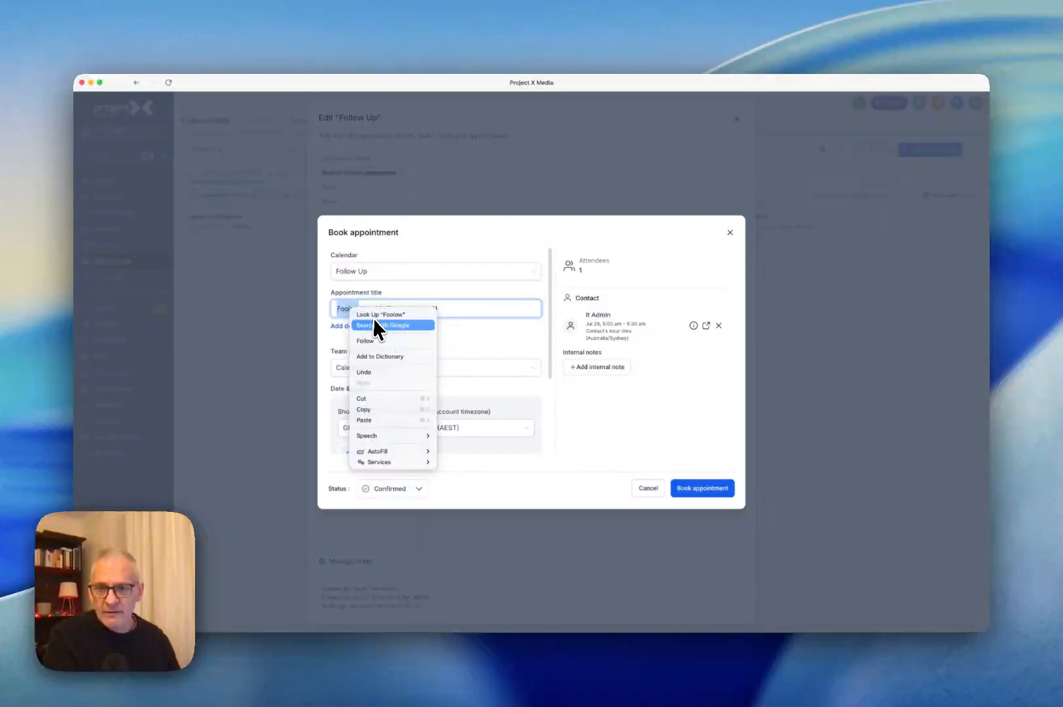
click(364, 341)
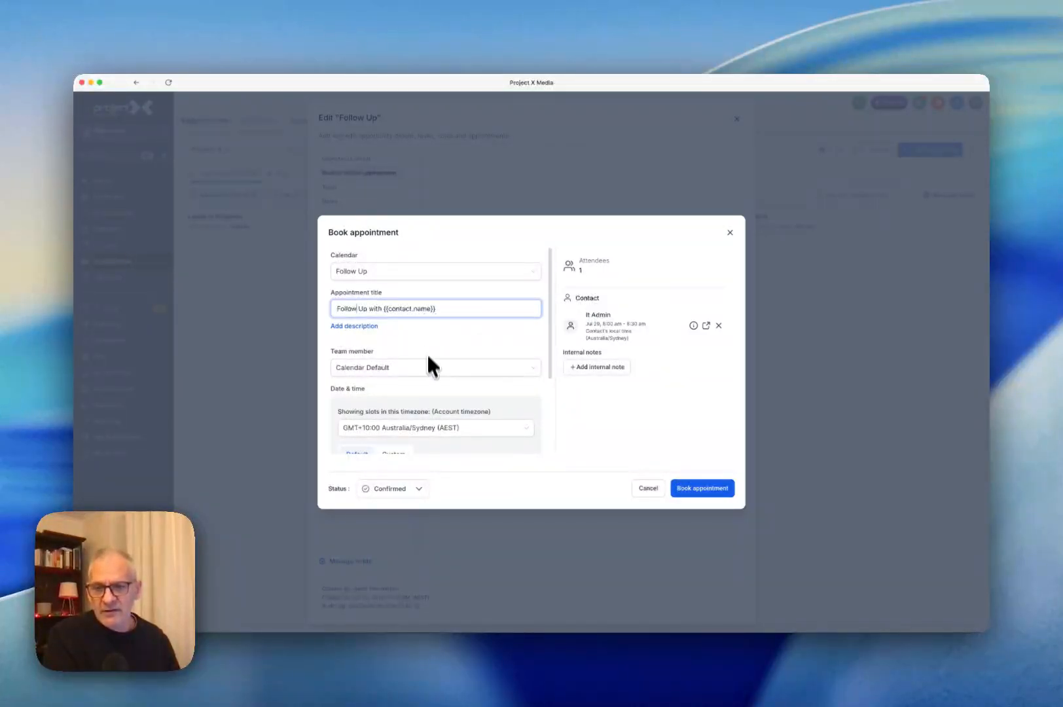
click(408, 368)
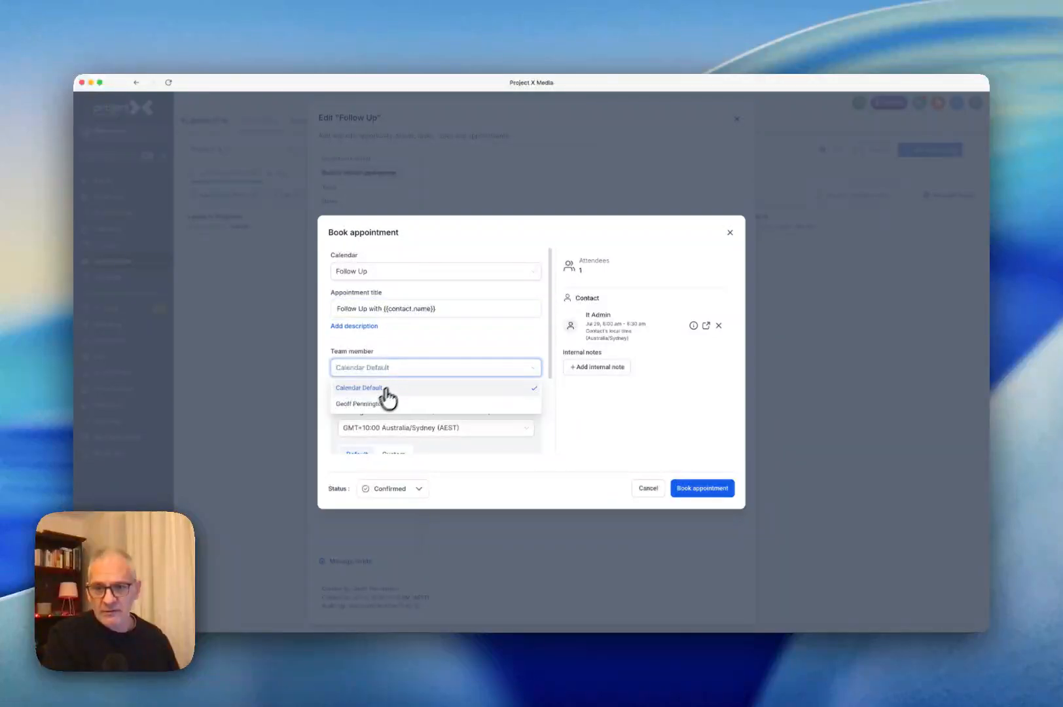
click(386, 403)
Set the appointment slot to 9:00 am - 9:30 am, book the appointment and close the opportunity
scroll(451, 353, down, 2)
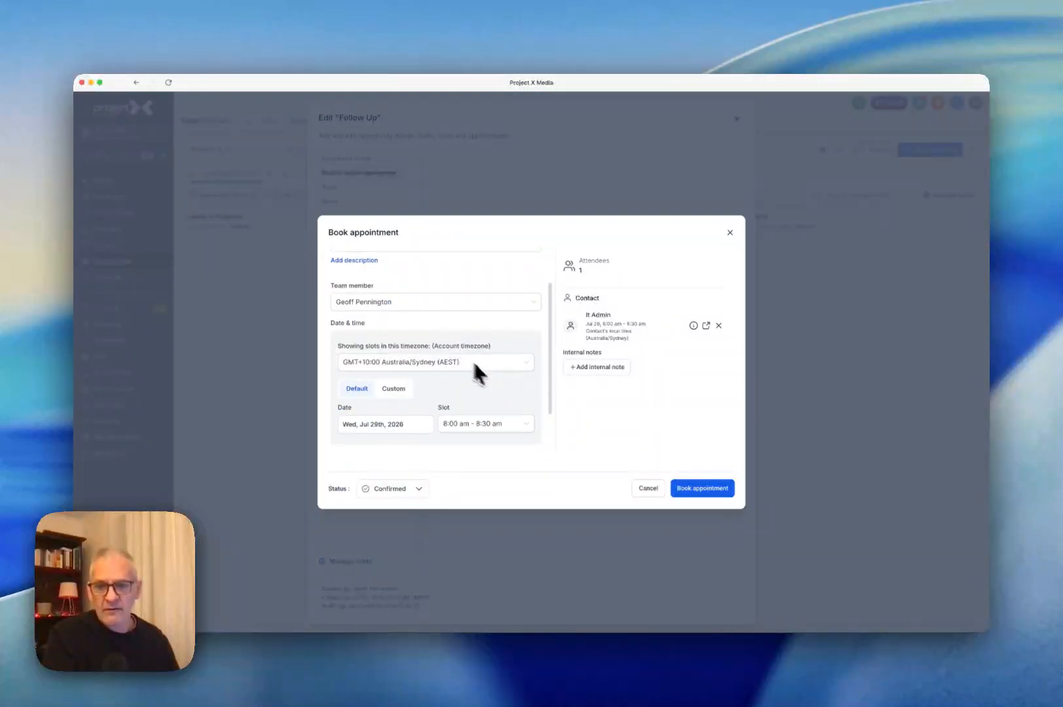
scroll(498, 387, down, 2)
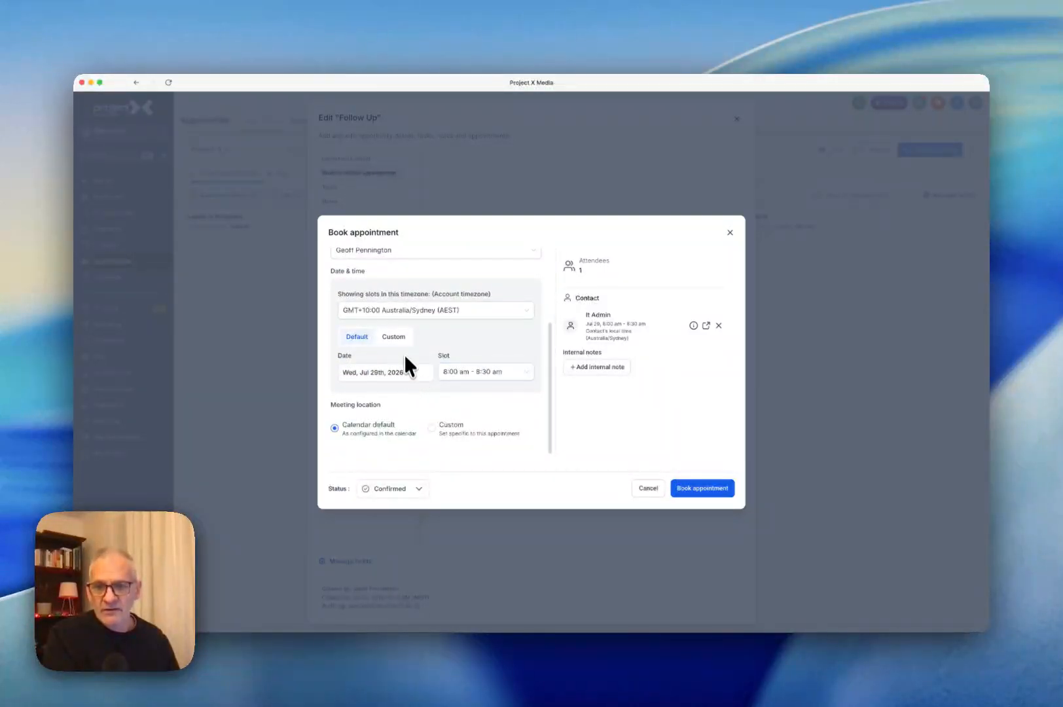
click(465, 371)
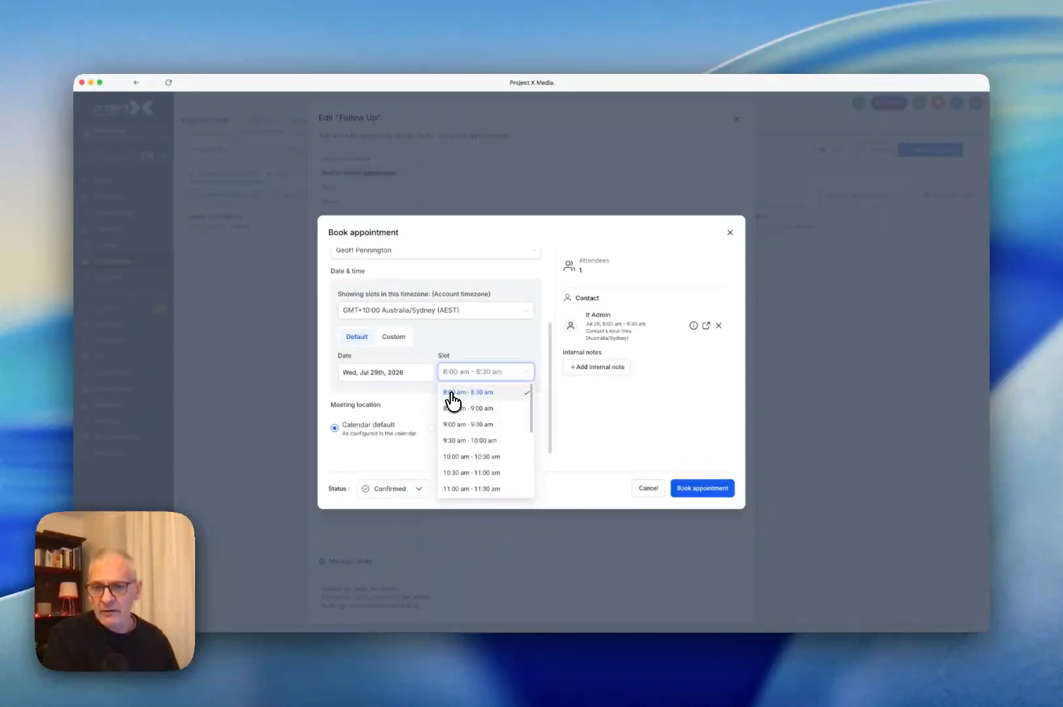
click(451, 393)
click(463, 380)
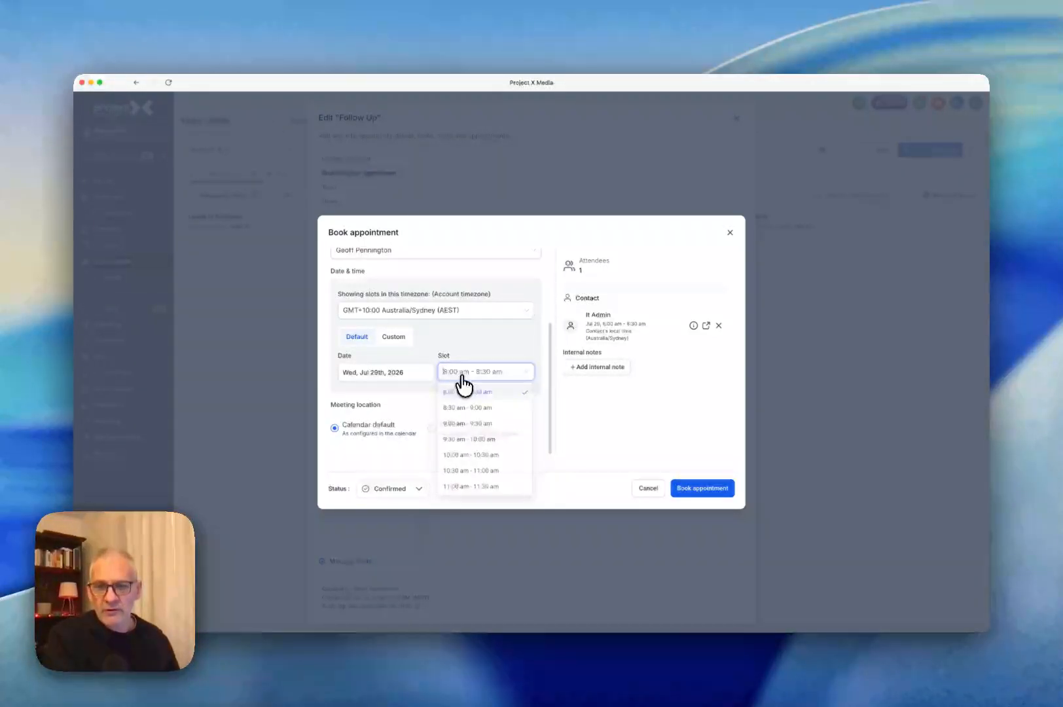
click(453, 425)
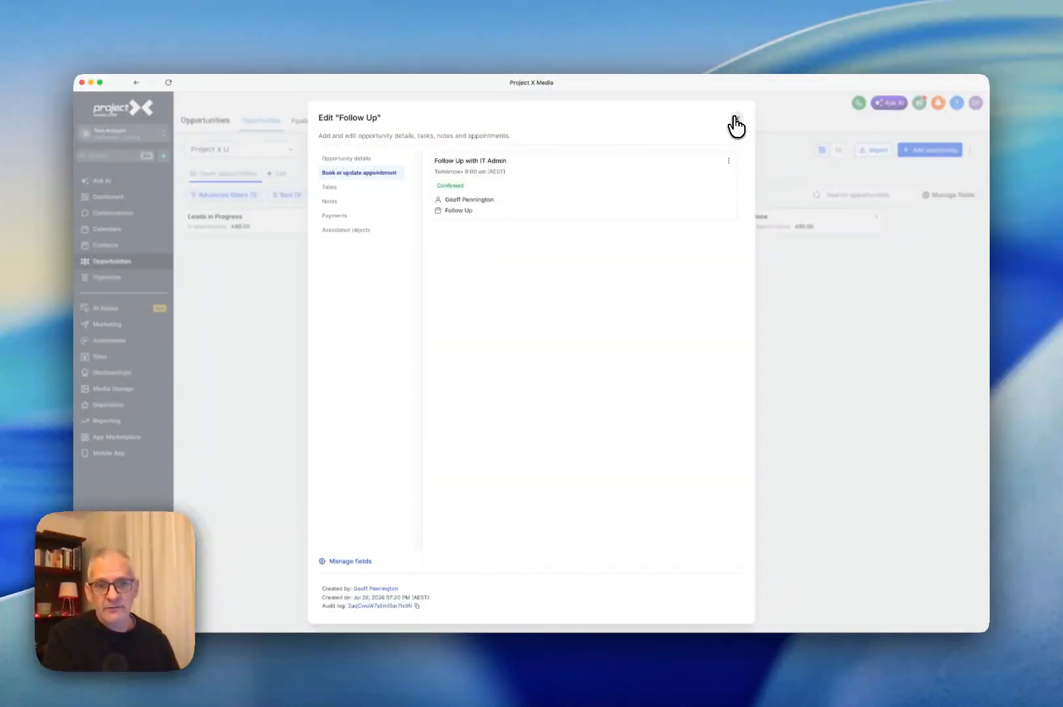
click(735, 125)
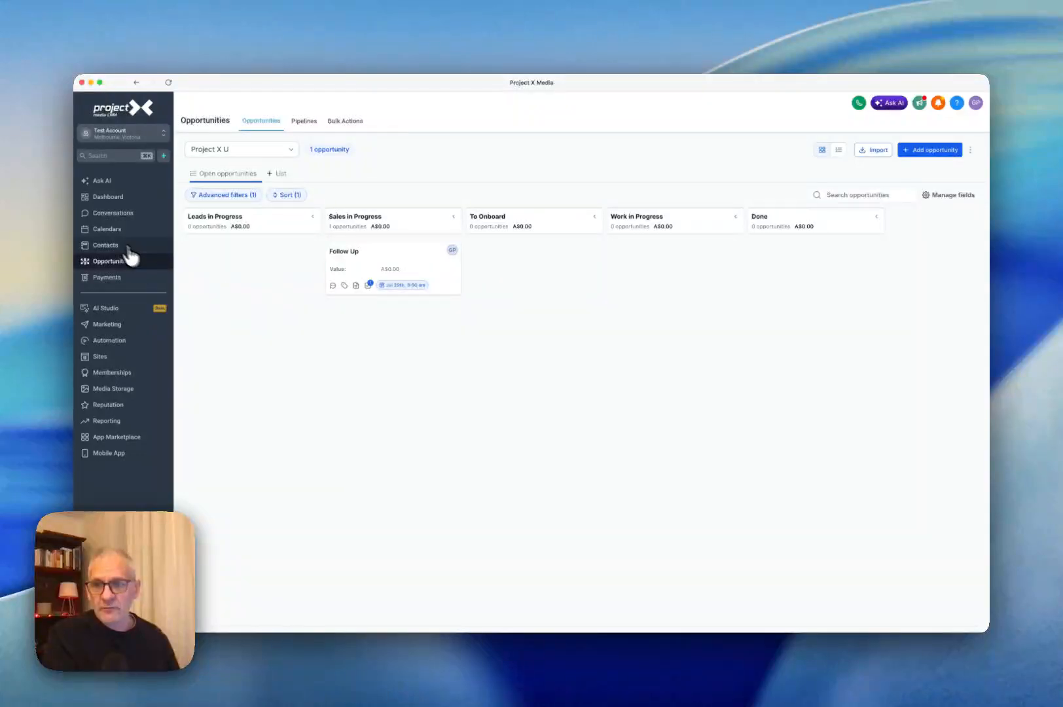
Check the booked follow-up appointment in the week view of the calendars
click(104, 230)
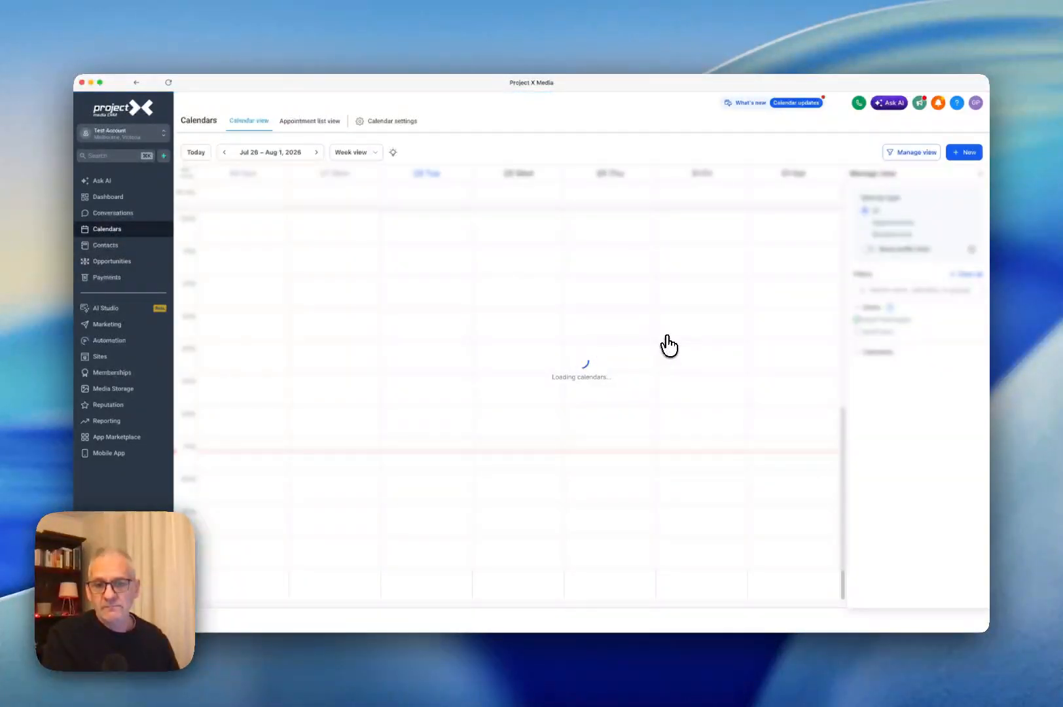
scroll(631, 375, up, 5)
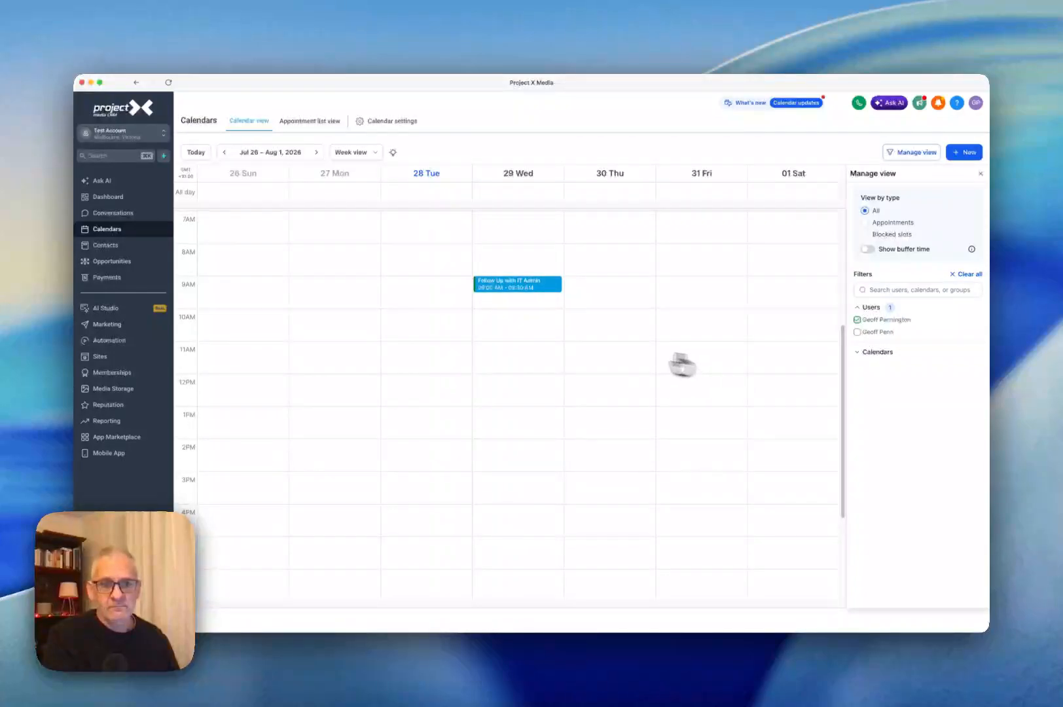
mouse_move(502, 286)
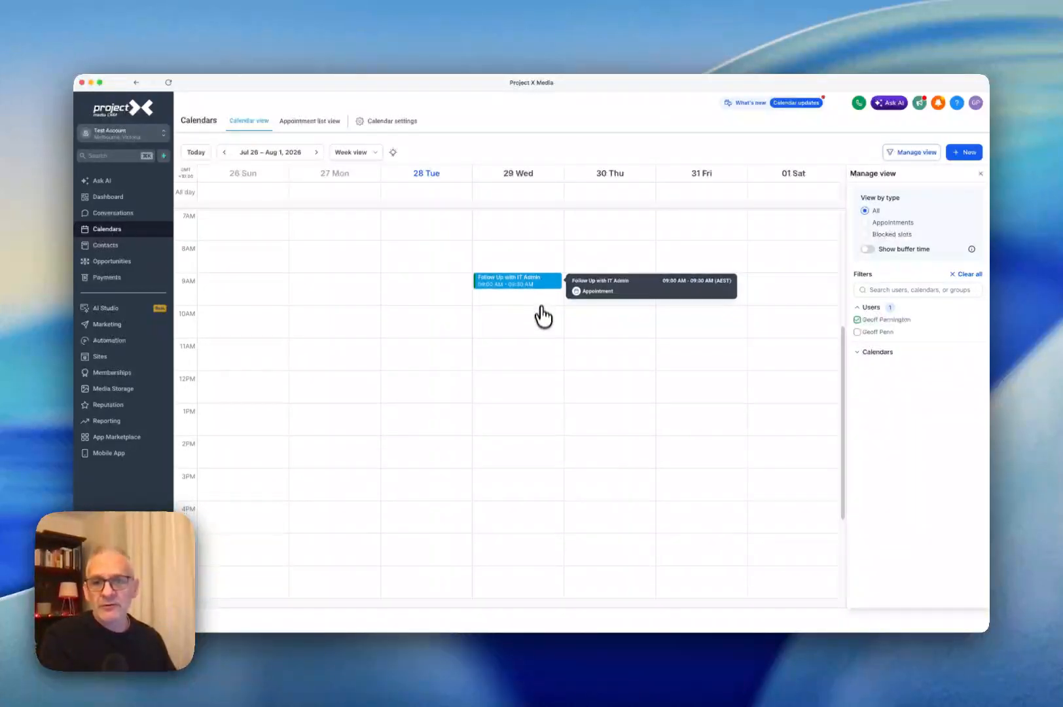
scroll(544, 327, down, 2)
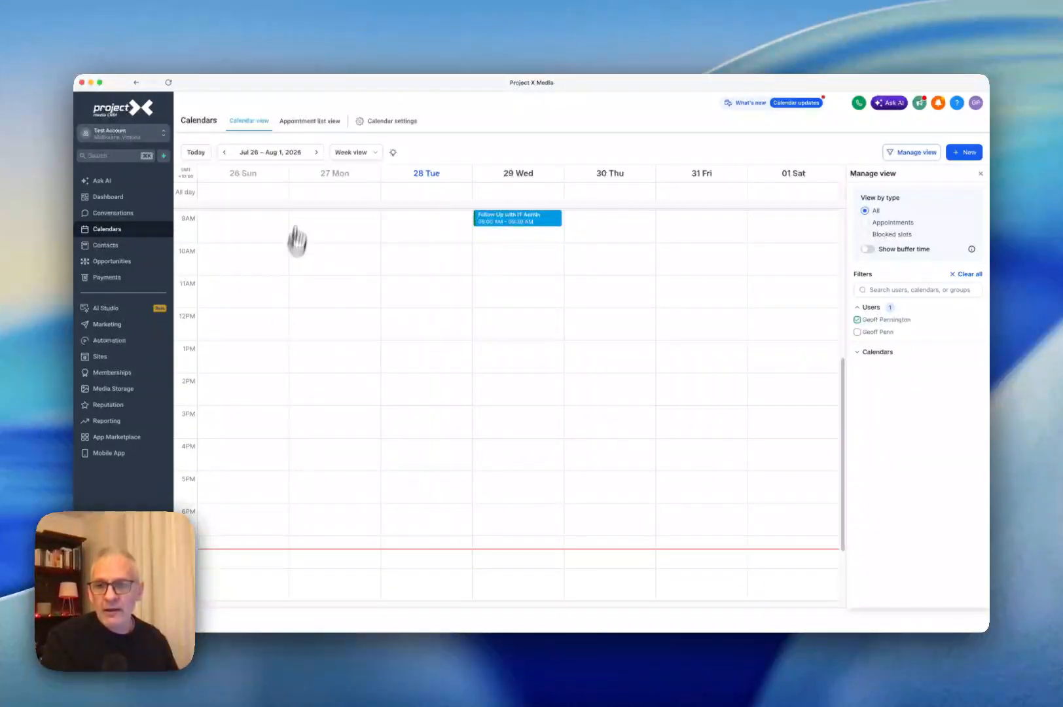